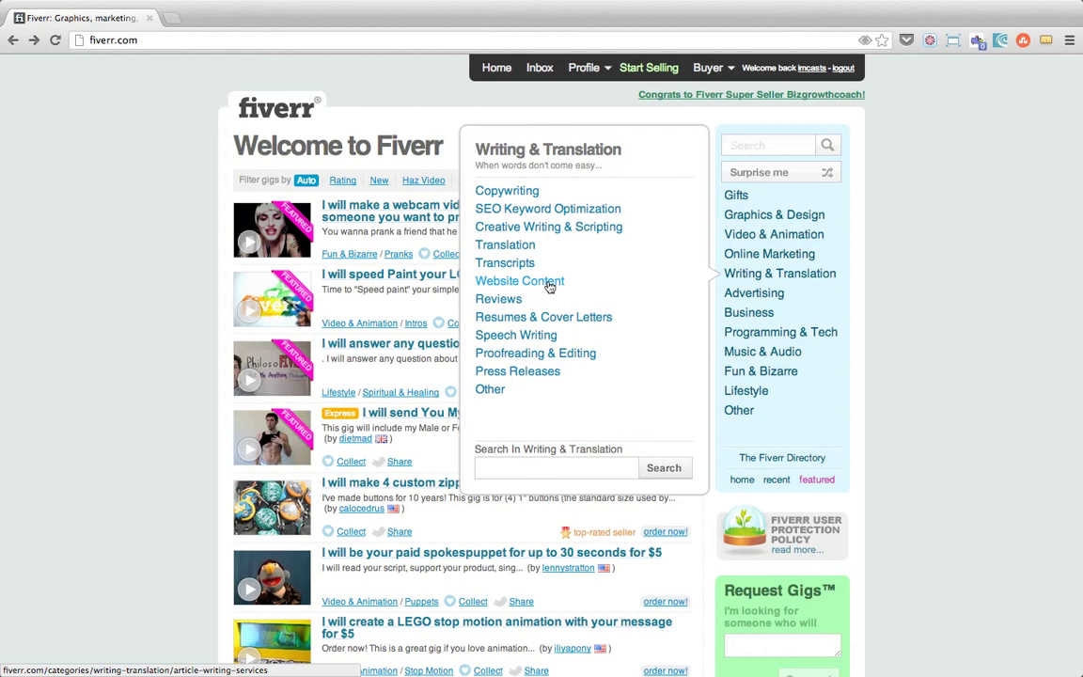
List the Website Content gigs sorted by rating and browse the results
click(548, 285)
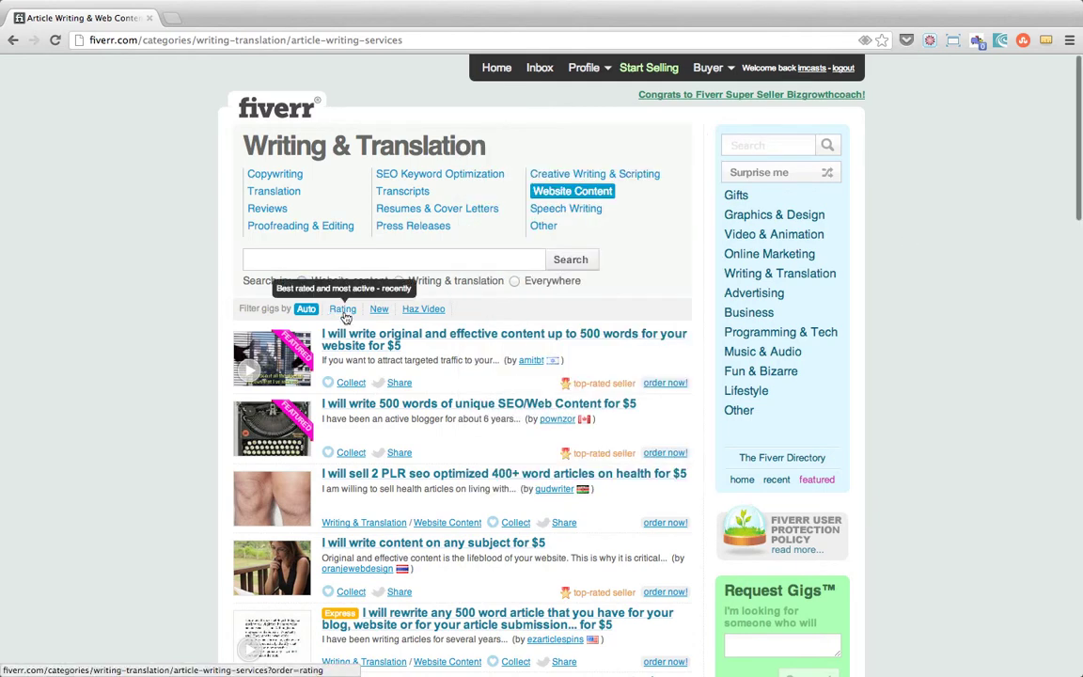
click(345, 316)
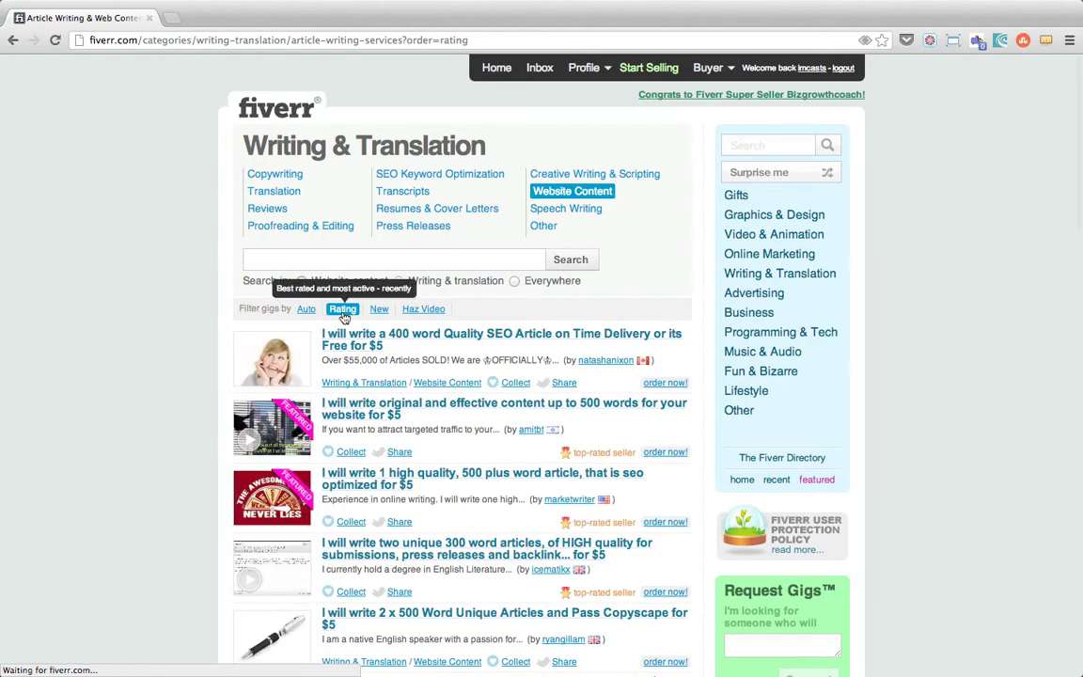
scroll(150, 329, down, 2)
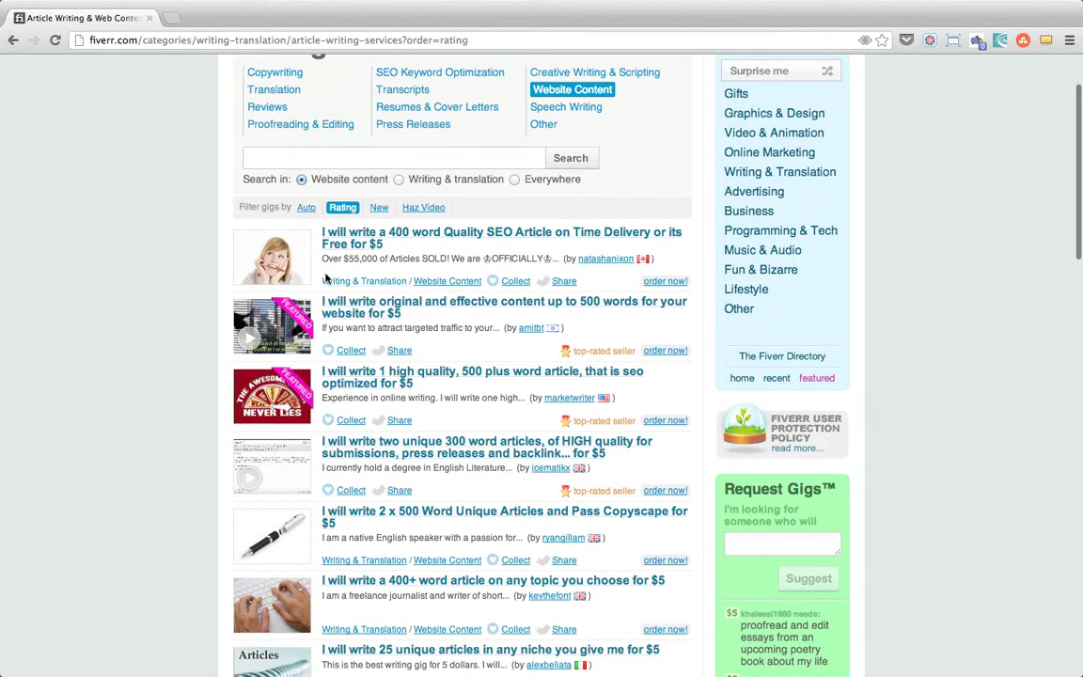
scroll(137, 427, down, 9)
scroll(136, 427, down, 5)
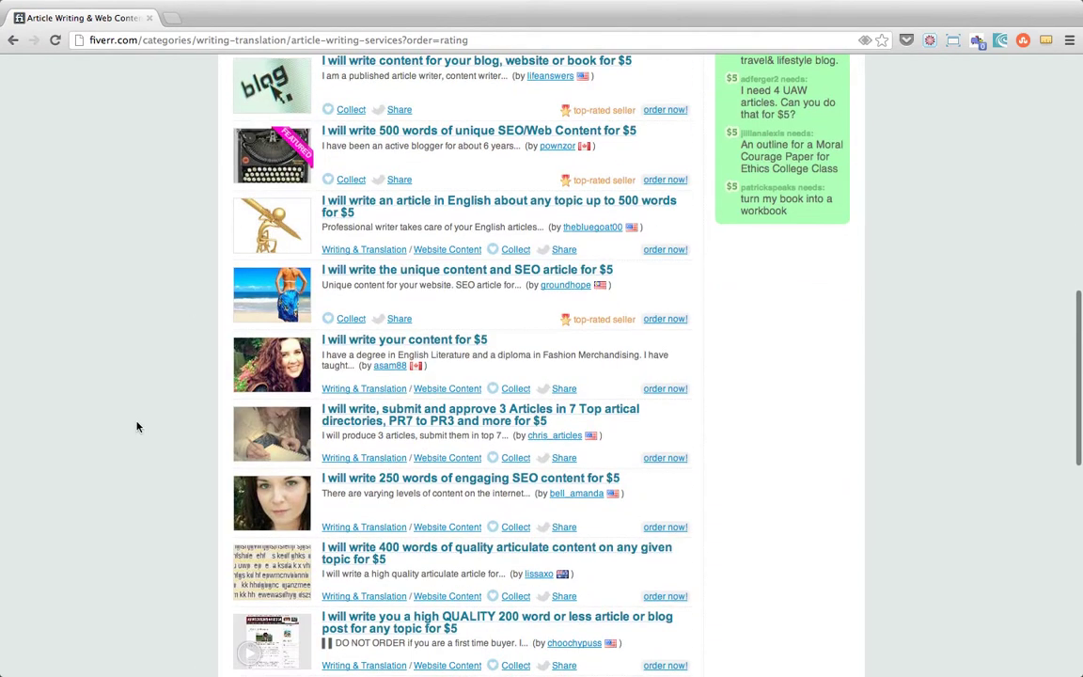
scroll(136, 427, down, 4)
scroll(136, 427, down, 5)
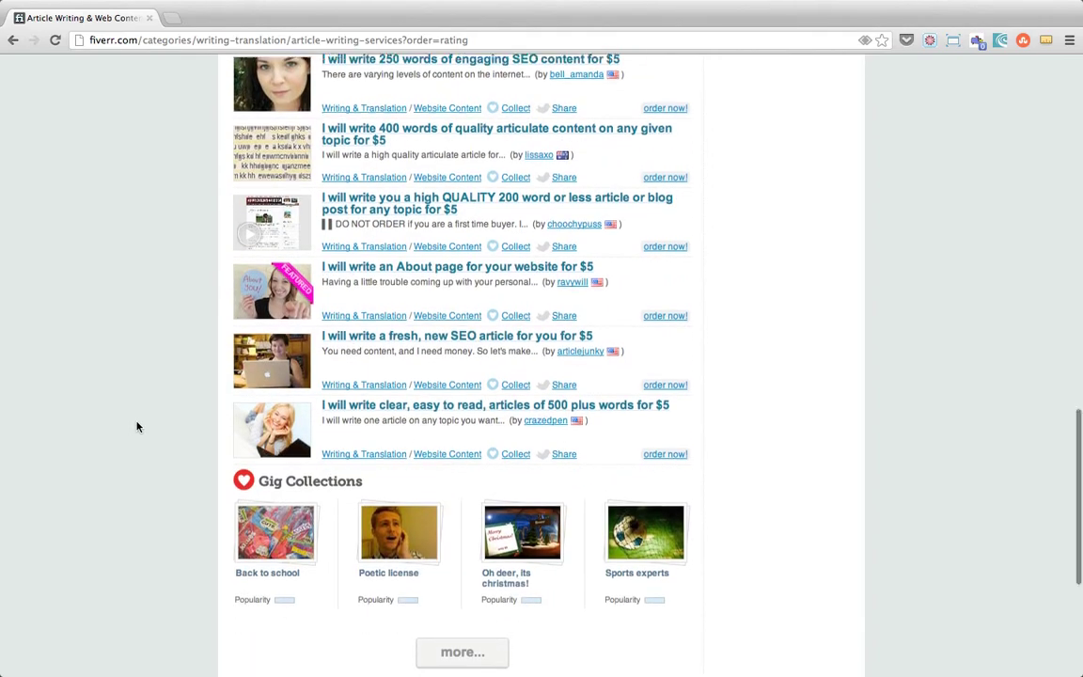
scroll(136, 427, up, 10)
scroll(136, 427, up, 10)
scroll(138, 427, up, 5)
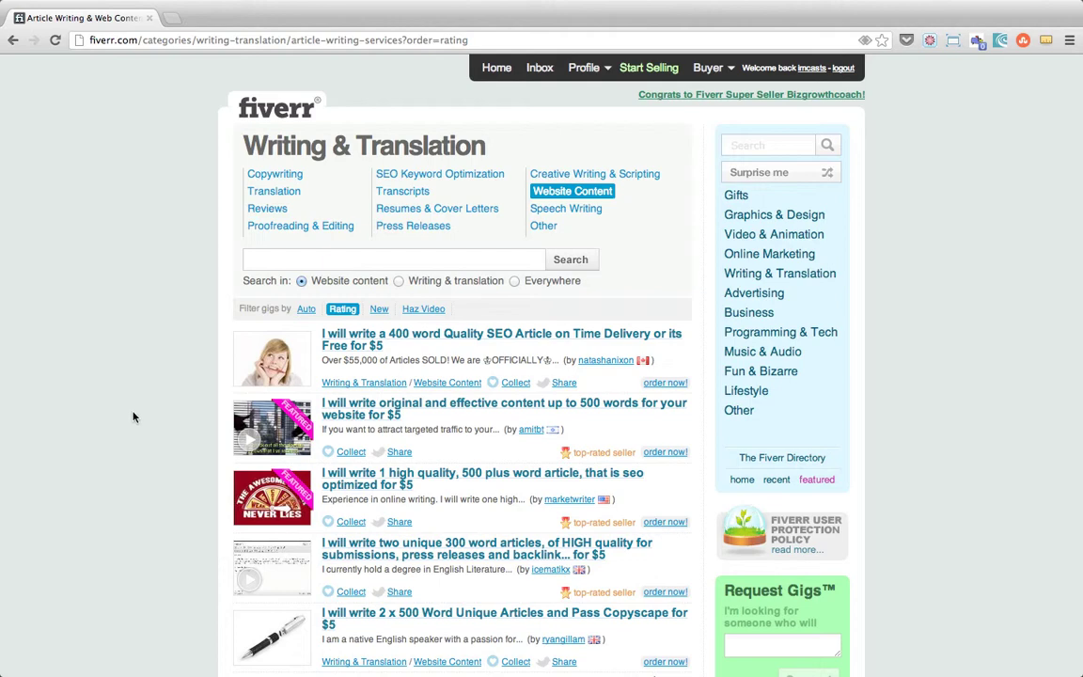
Open the top three rated gigs in separate new tabs
right_click(350, 335)
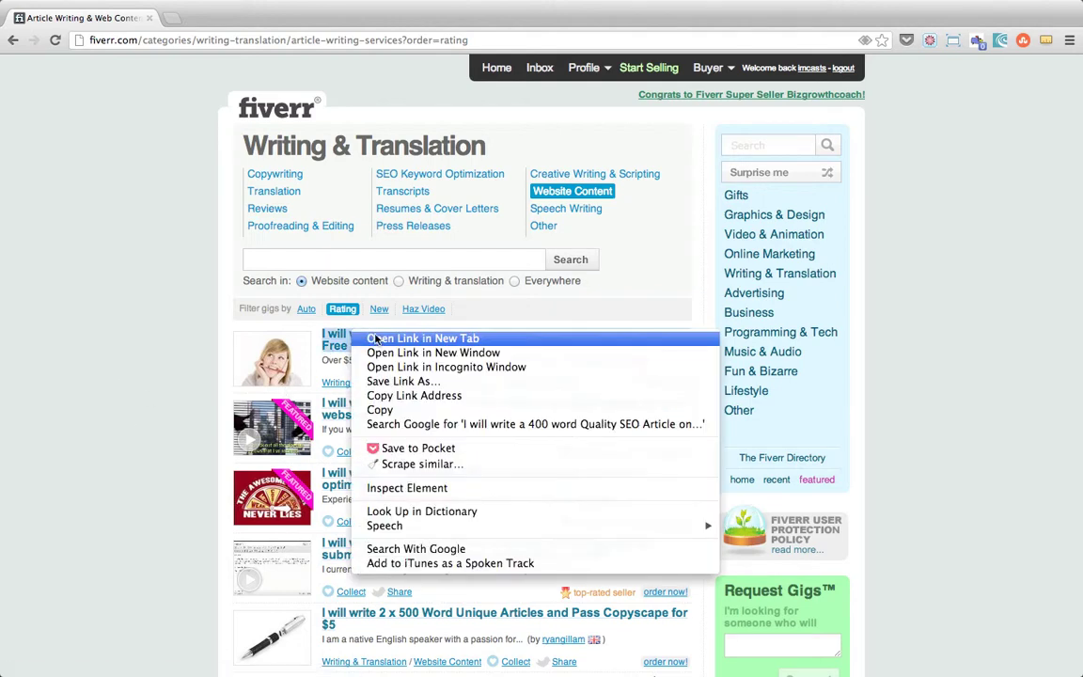
click(359, 339)
right_click(360, 407)
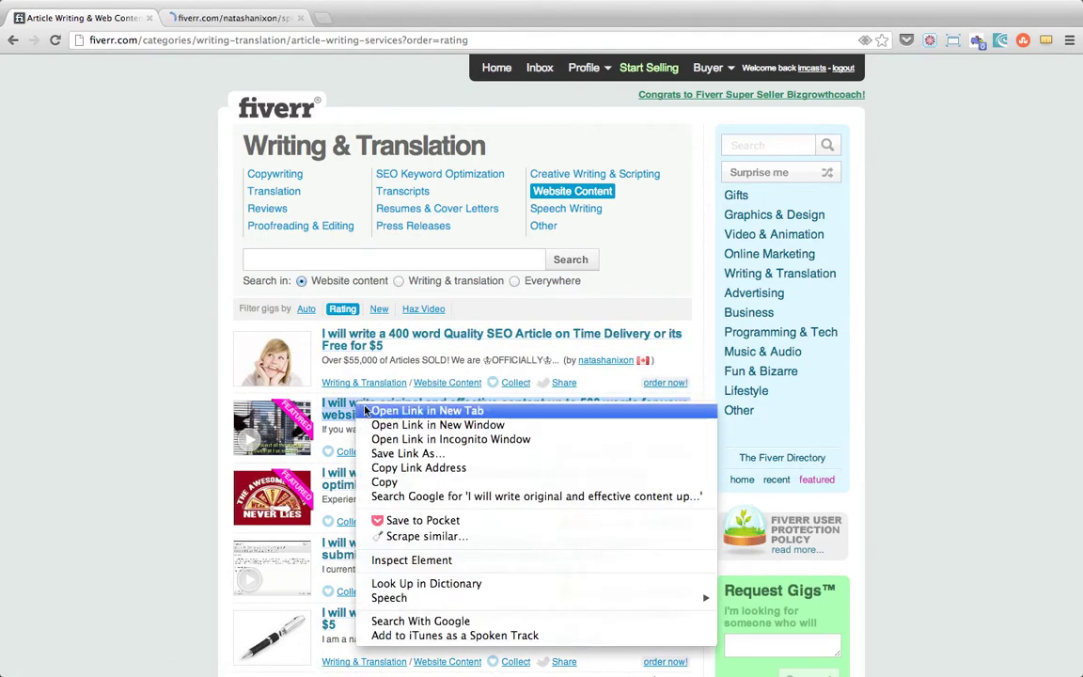
click(363, 411)
right_click(366, 478)
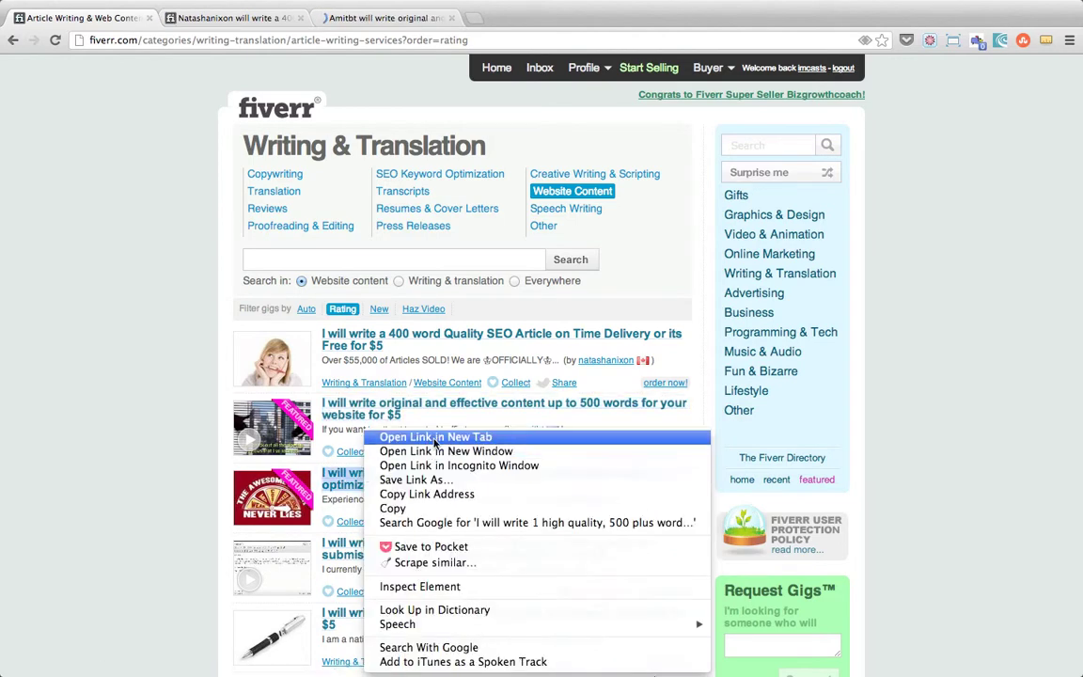
click(432, 437)
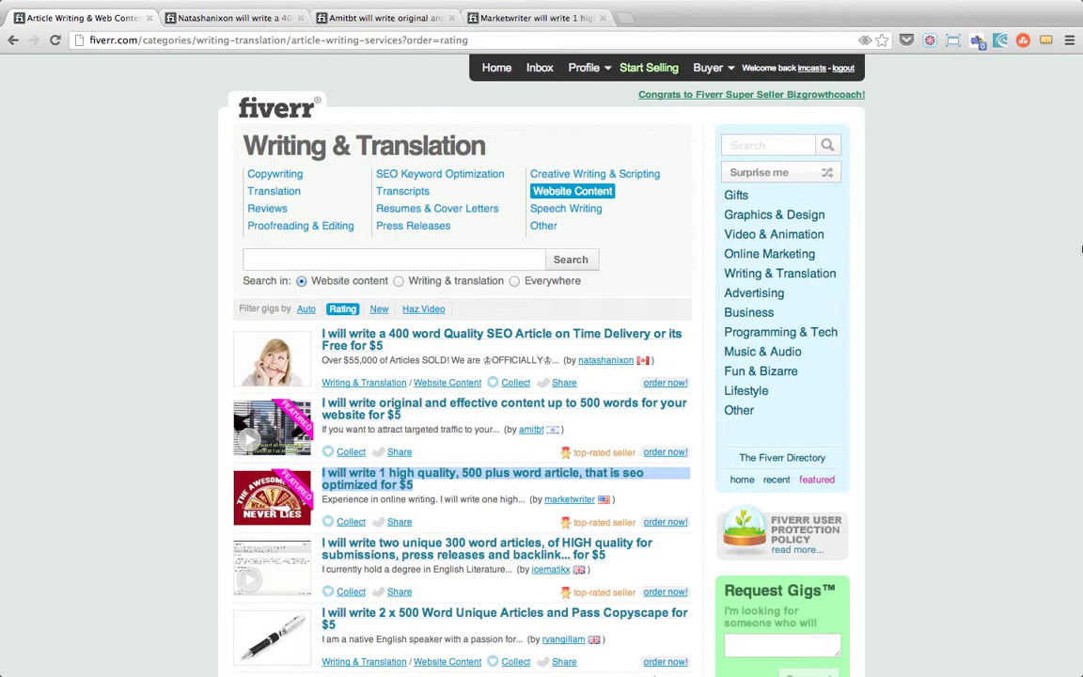
click(254, 19)
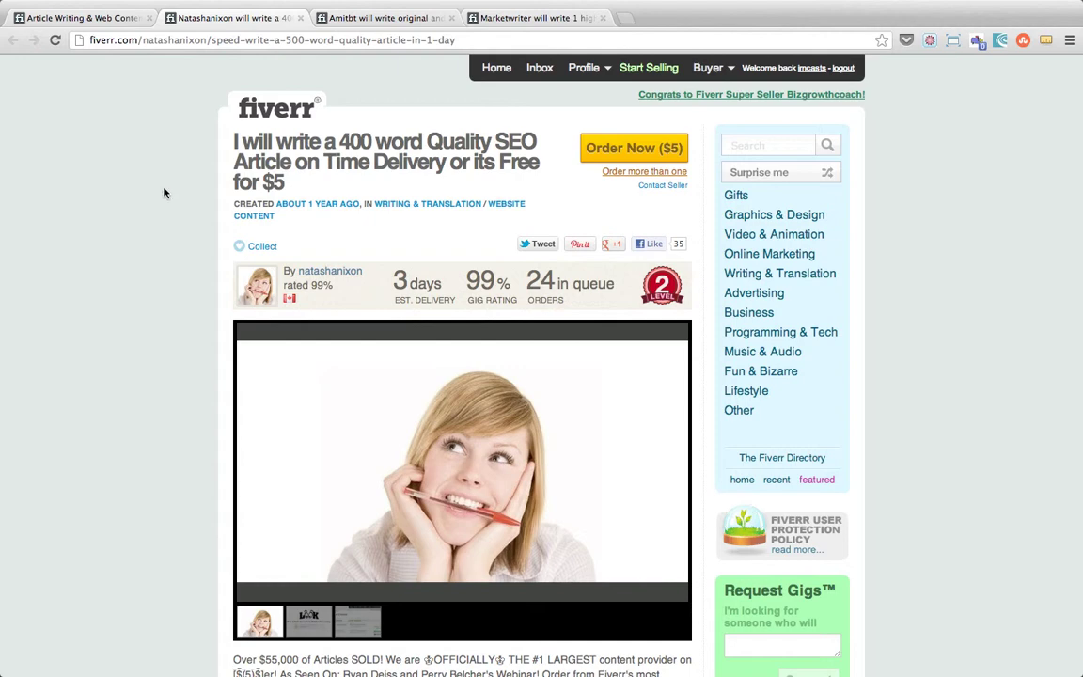
scroll(143, 242, down, 5)
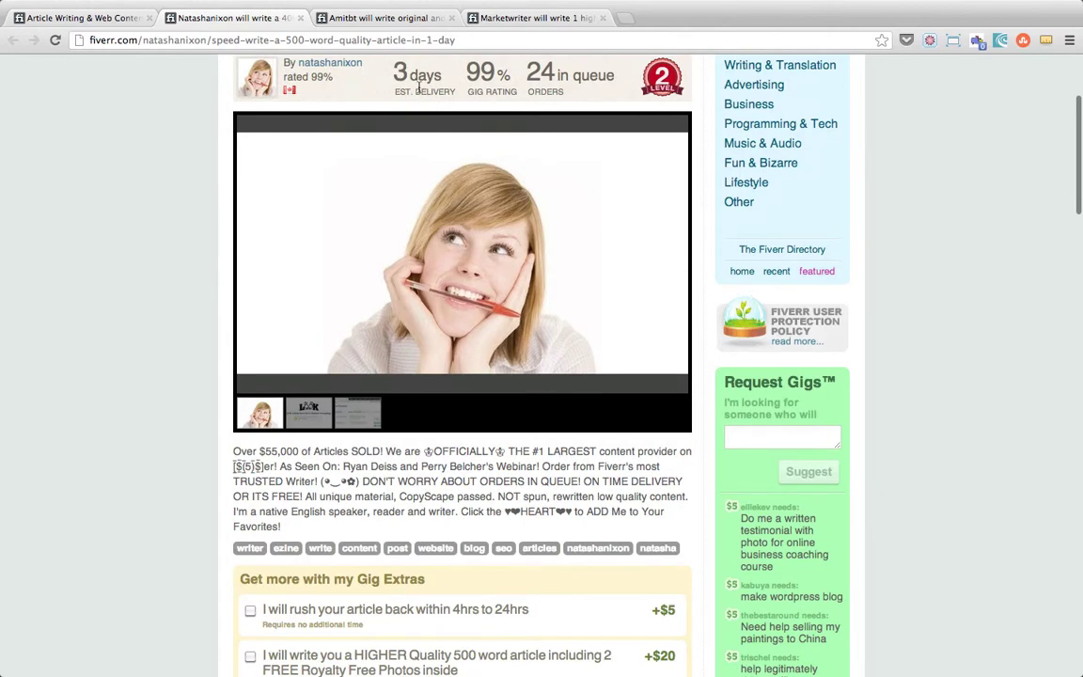
drag(393, 74, 441, 77)
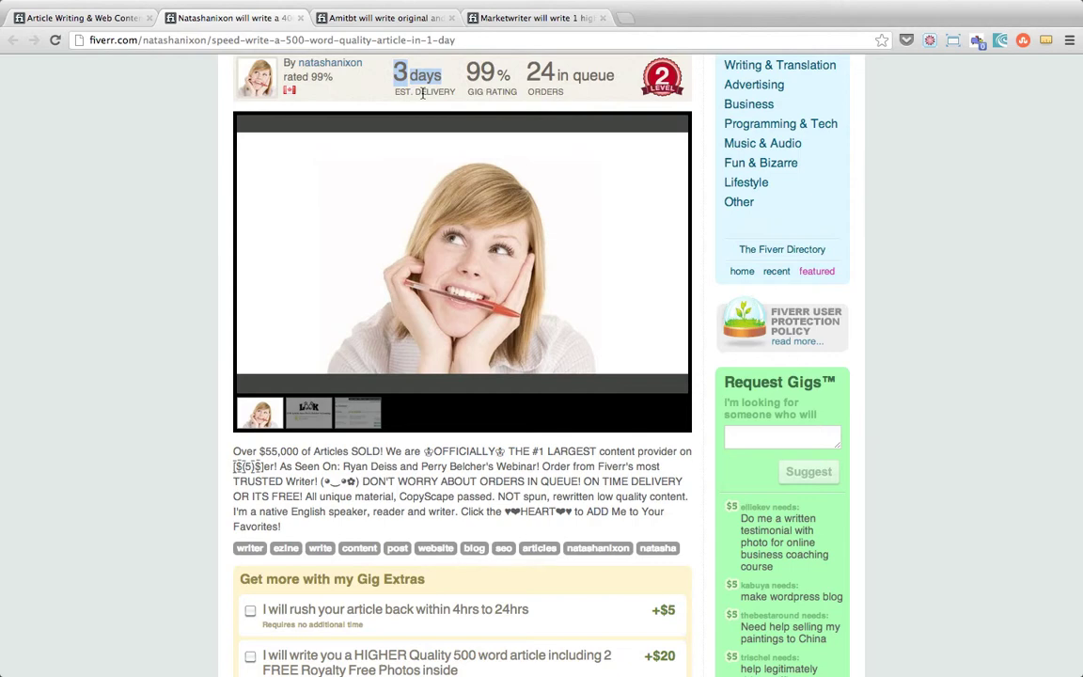
mouse_move(415, 267)
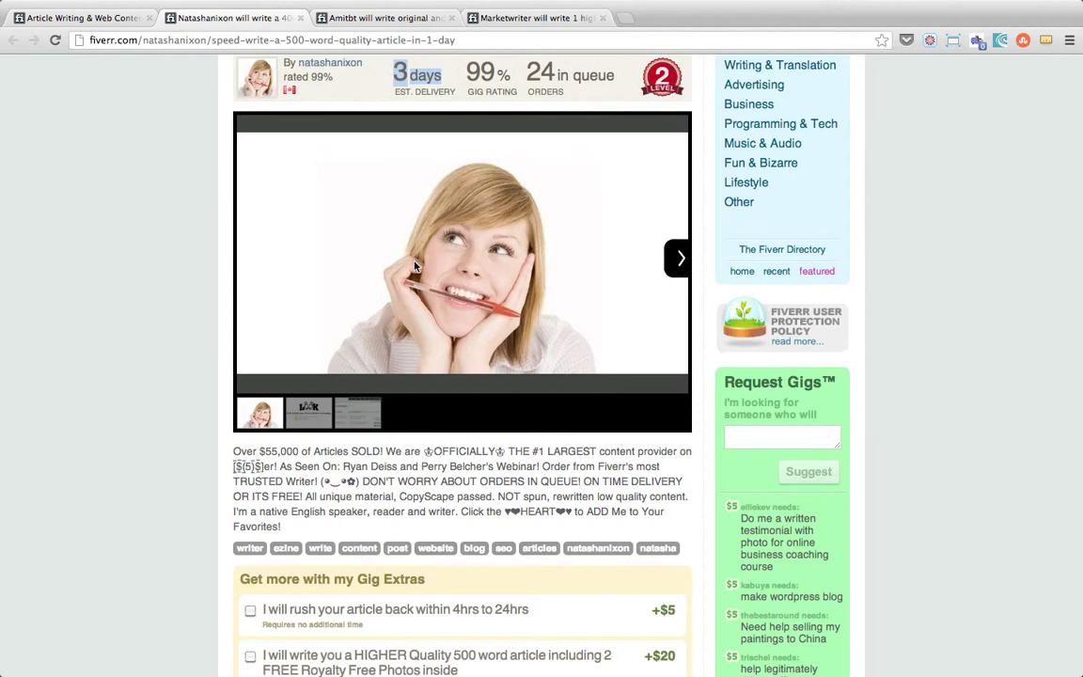
scroll(213, 357, down, 1)
scroll(216, 338, down, 2)
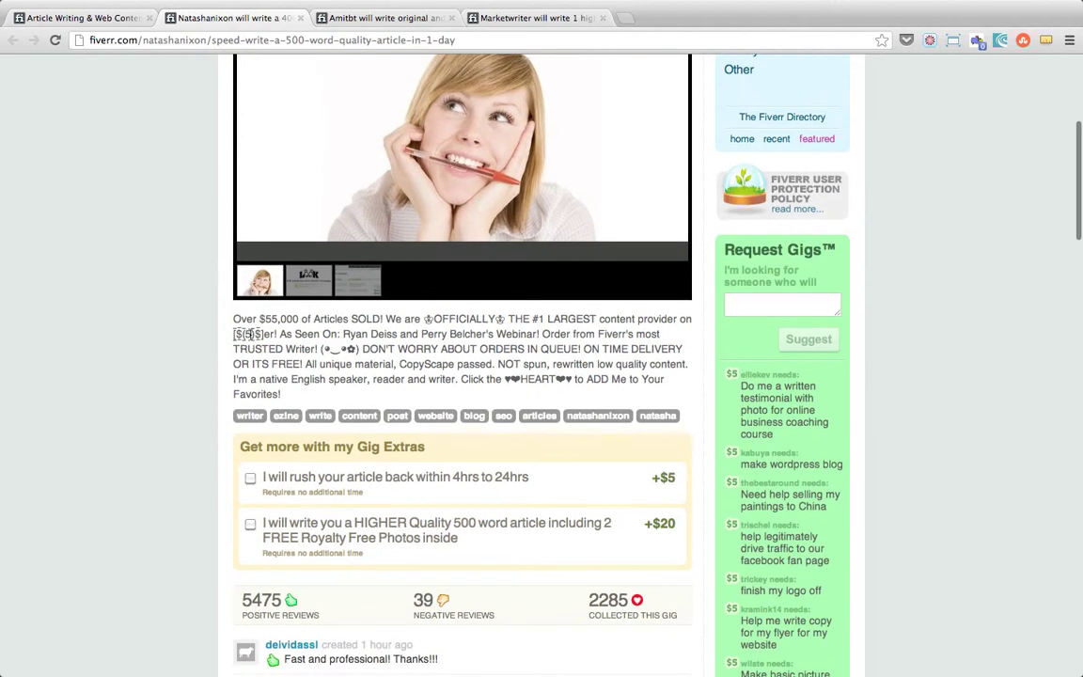
drag(234, 320, 292, 393)
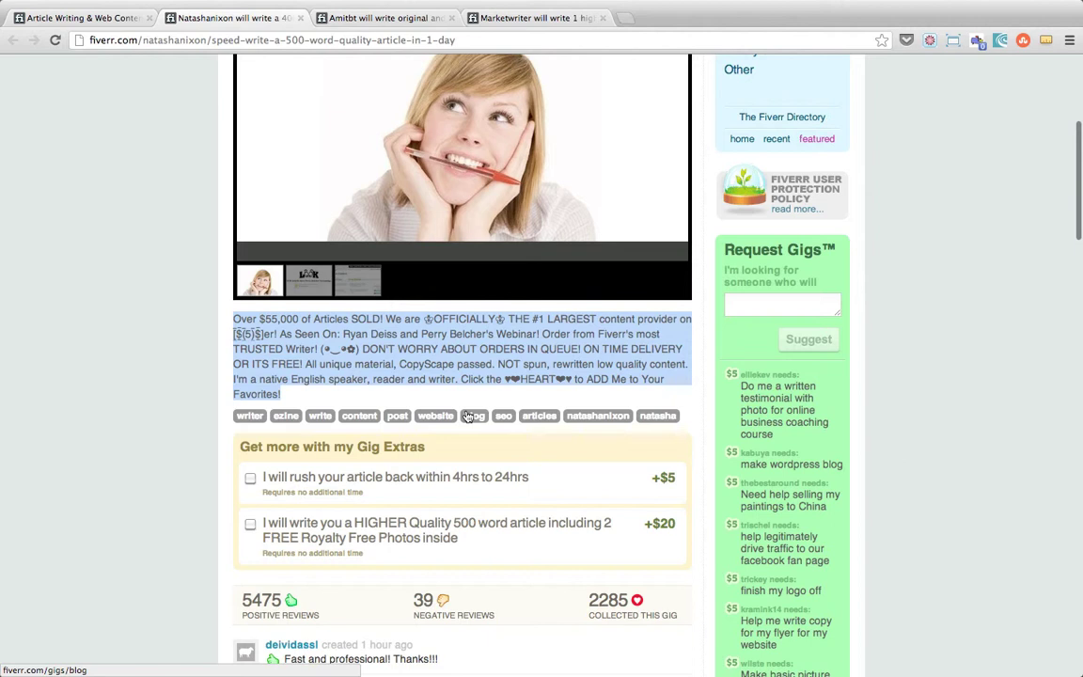
Read the original website content gig's description, then switch to the 500-plus-word SEO article gig
click(325, 17)
scroll(103, 271, down, 2)
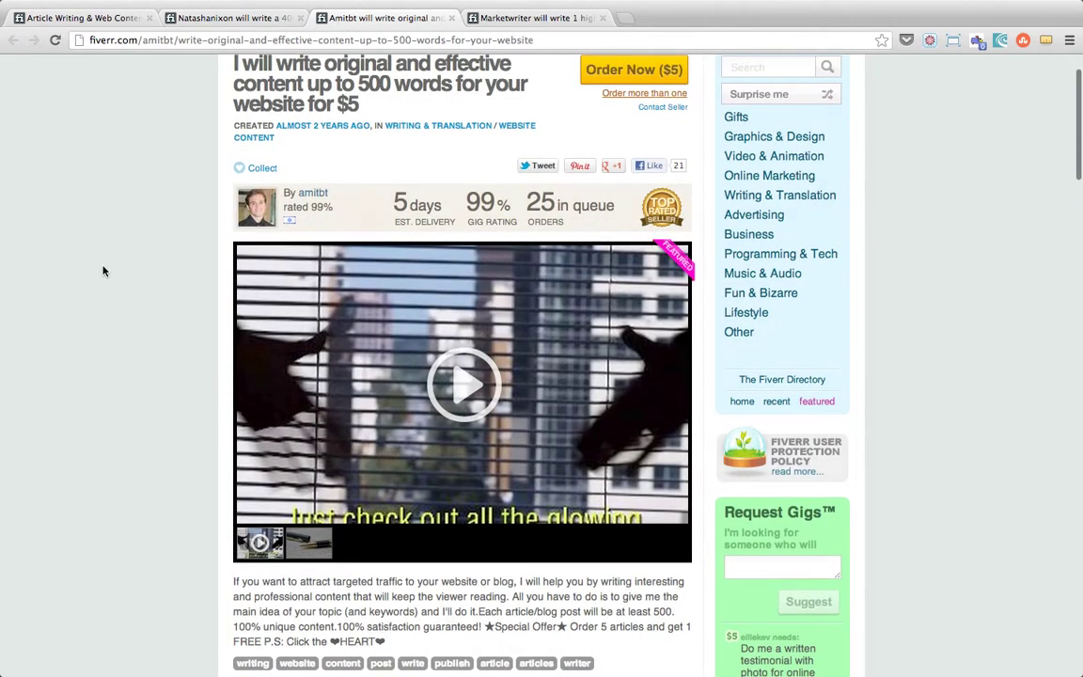
scroll(103, 270, up, 1)
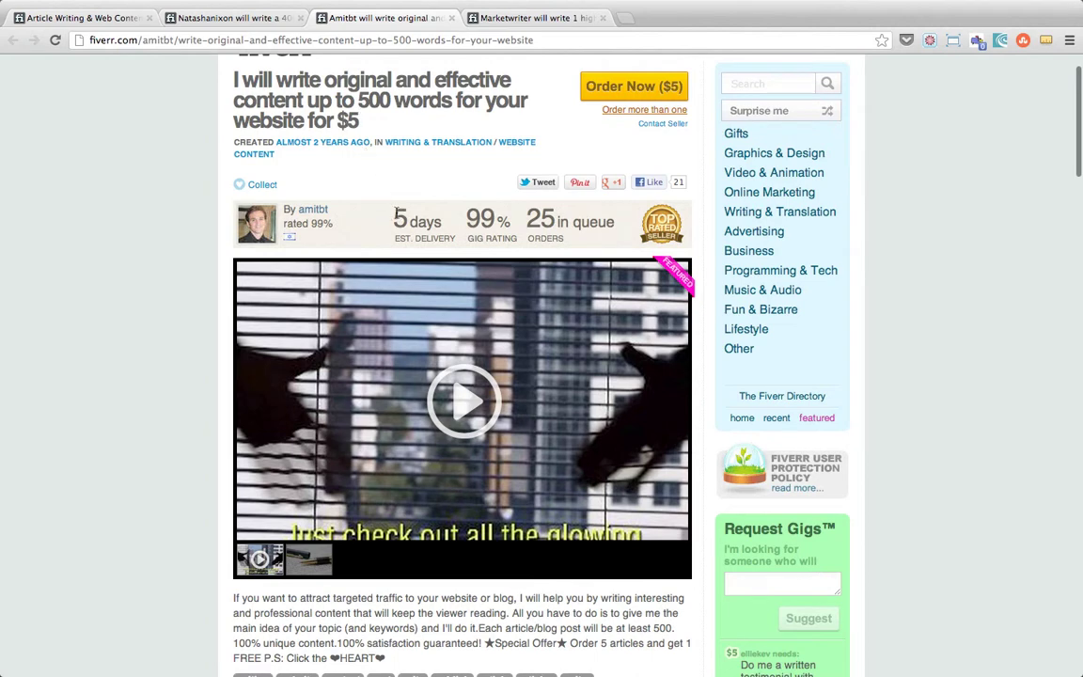
scroll(316, 195, down, 5)
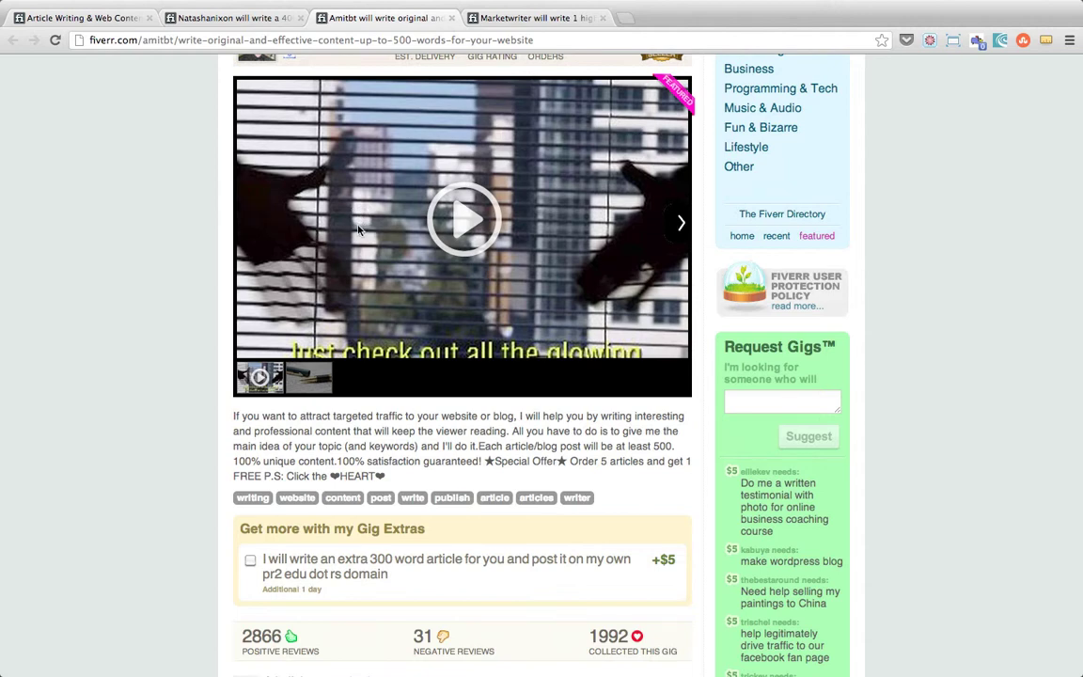
scroll(268, 256, down, 1)
scroll(263, 259, down, 2)
scroll(249, 277, down, 1)
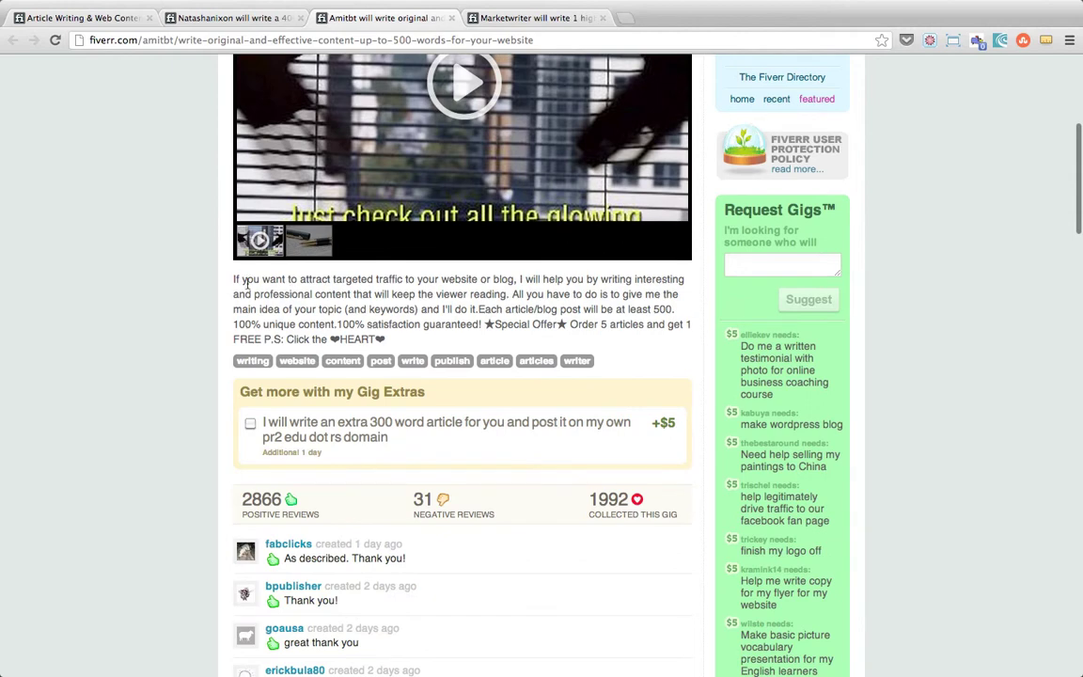
drag(233, 279, 581, 326)
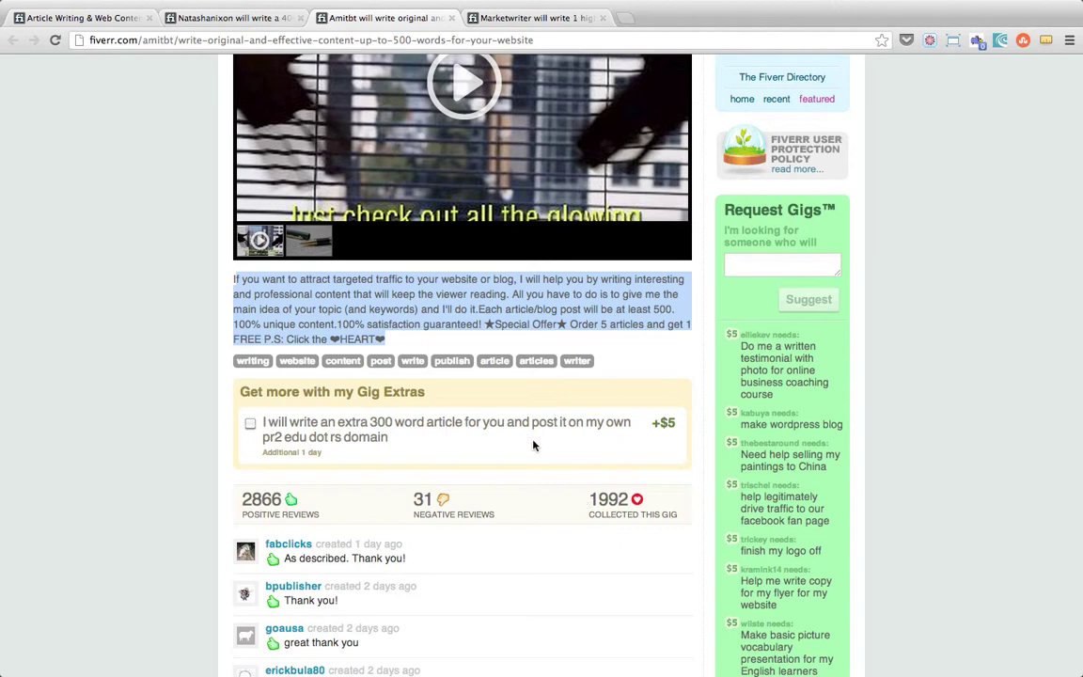
click(509, 18)
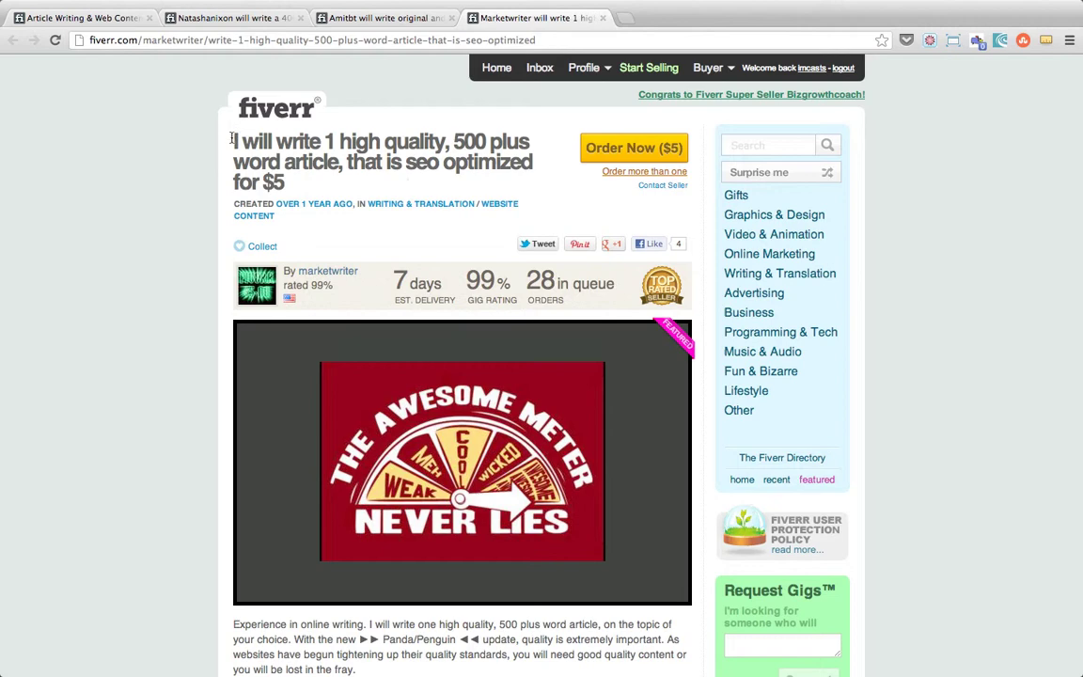
scroll(308, 194, down, 1)
scroll(308, 194, down, 3)
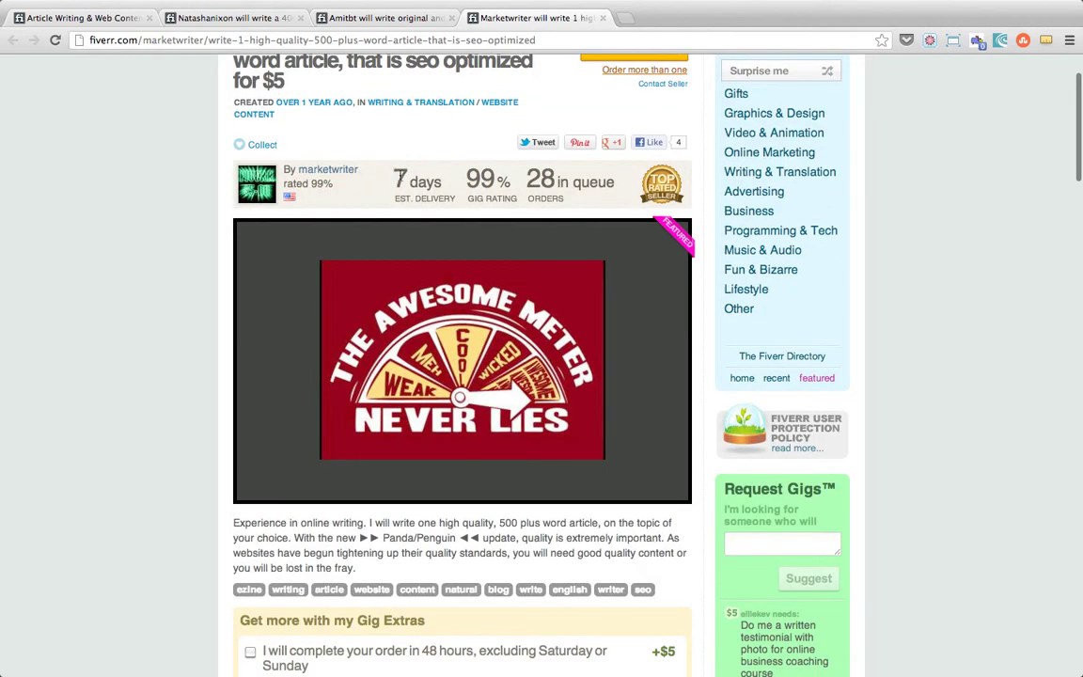
triple_click(395, 178)
scroll(190, 241, down, 5)
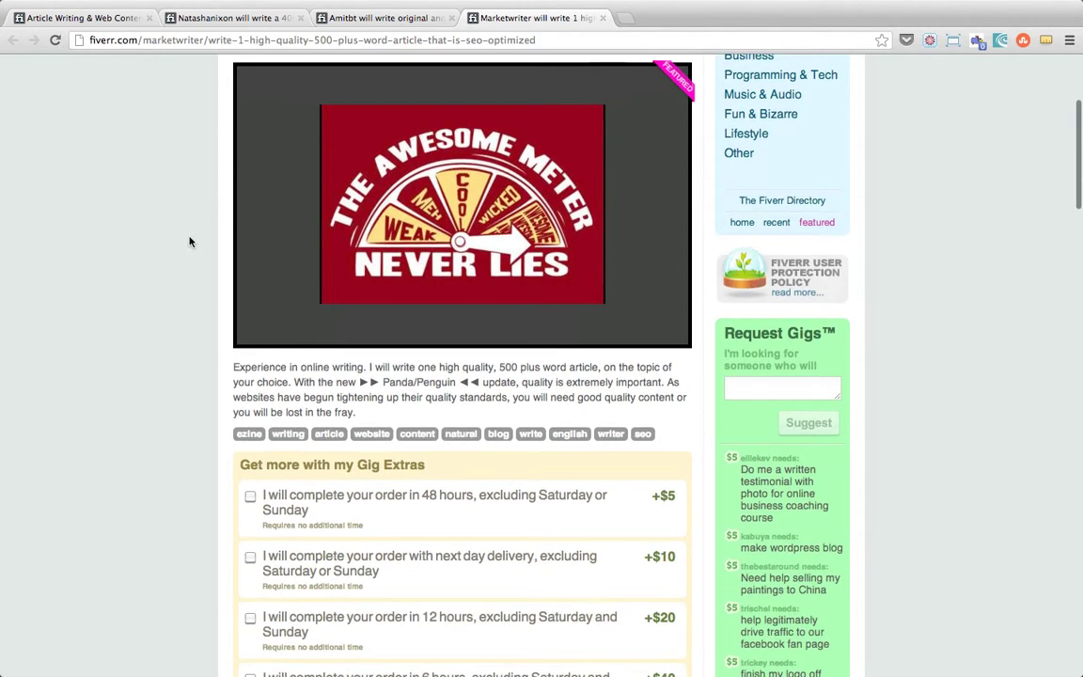
scroll(226, 258, down, 2)
scroll(250, 274, up, 3)
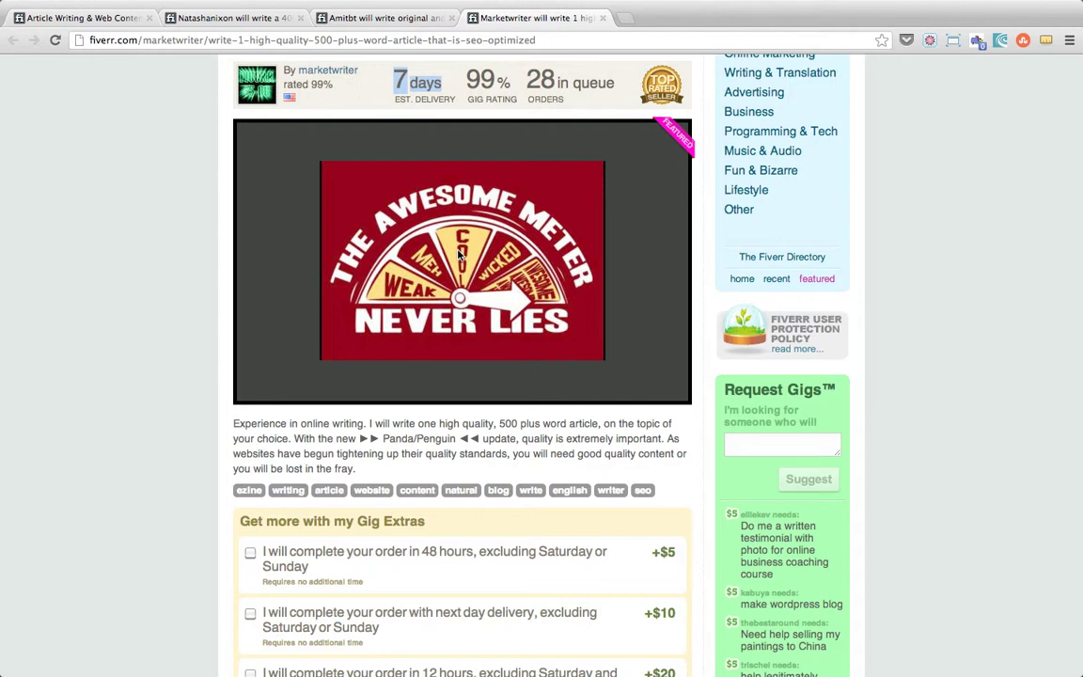
scroll(322, 314, down, 3)
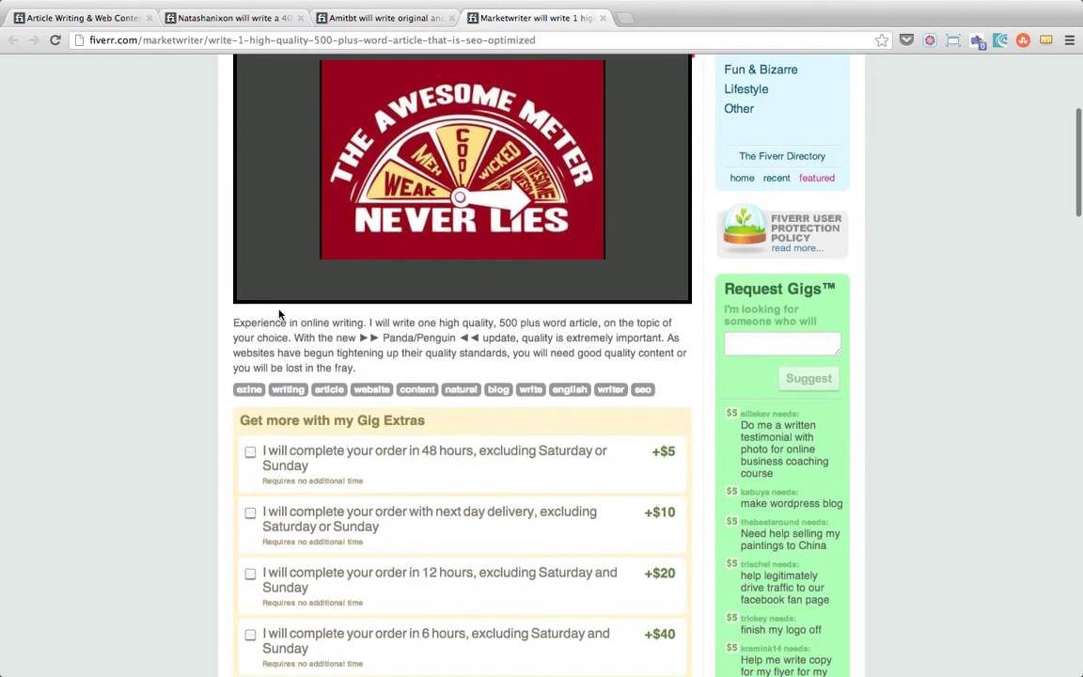
drag(231, 323, 356, 367)
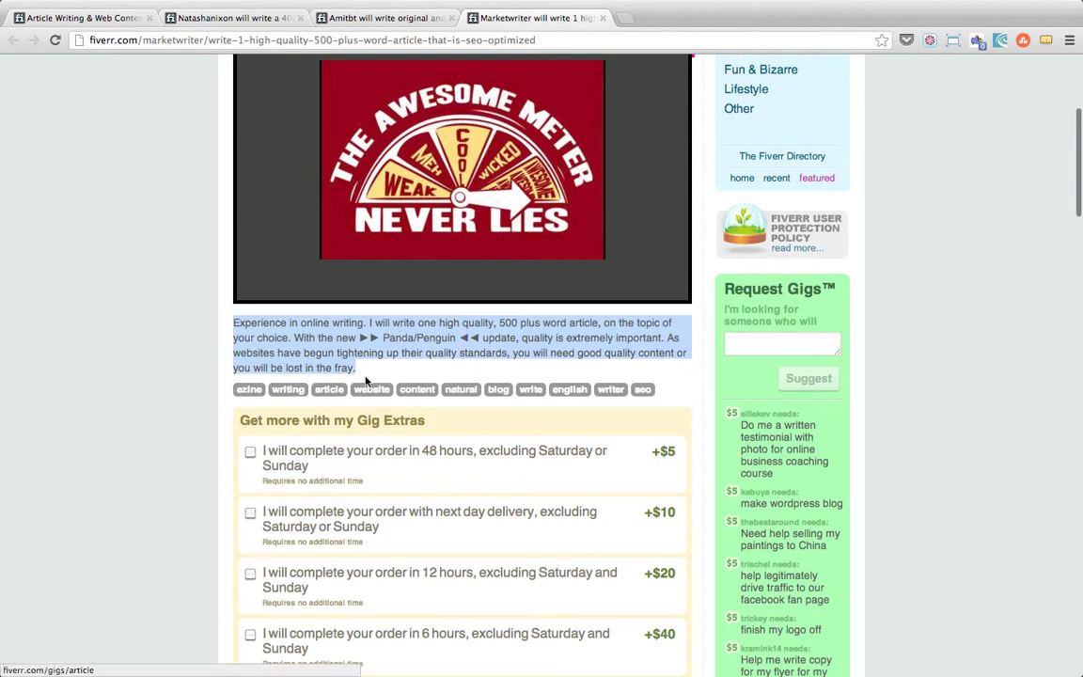
scroll(277, 371, down, 8)
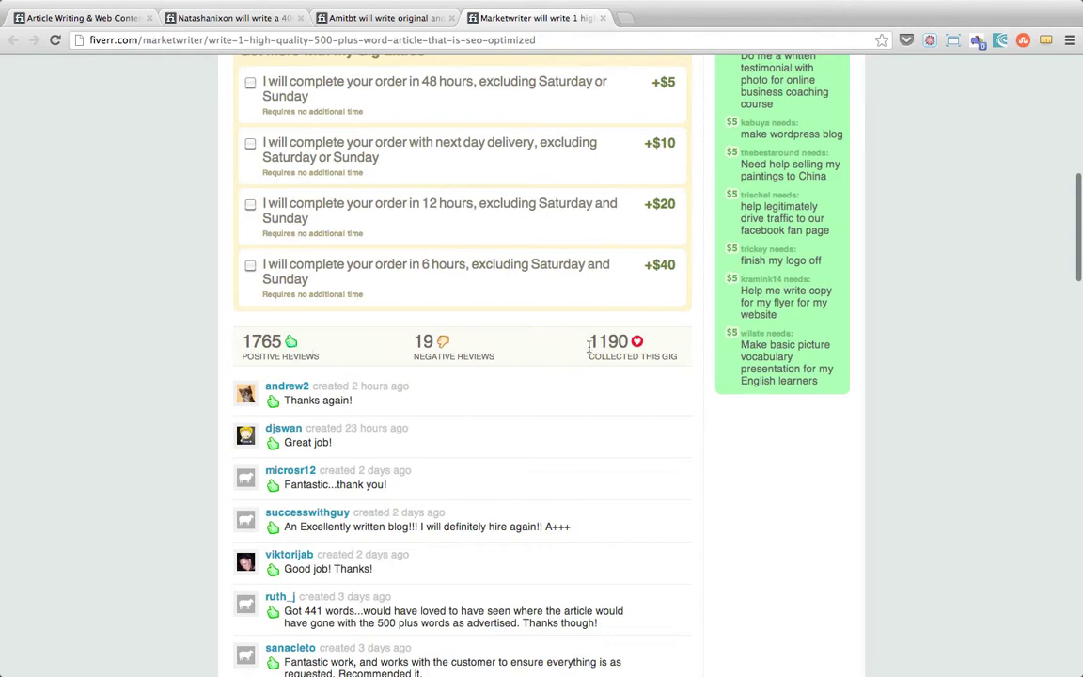
scroll(589, 346, up, 10)
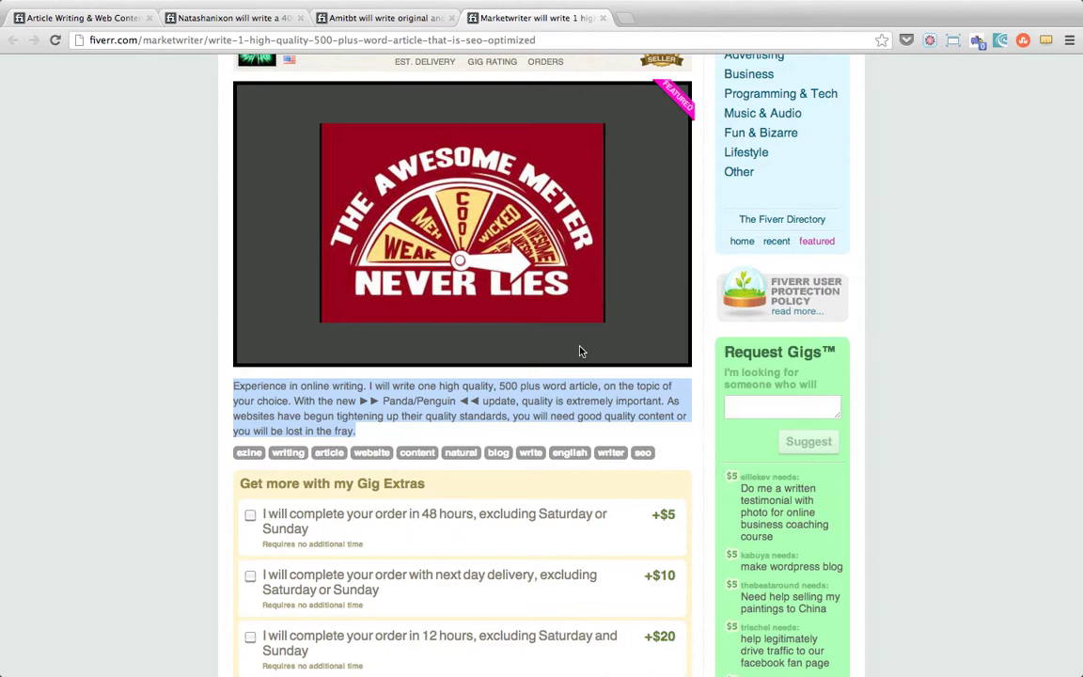
scroll(580, 352, up, 5)
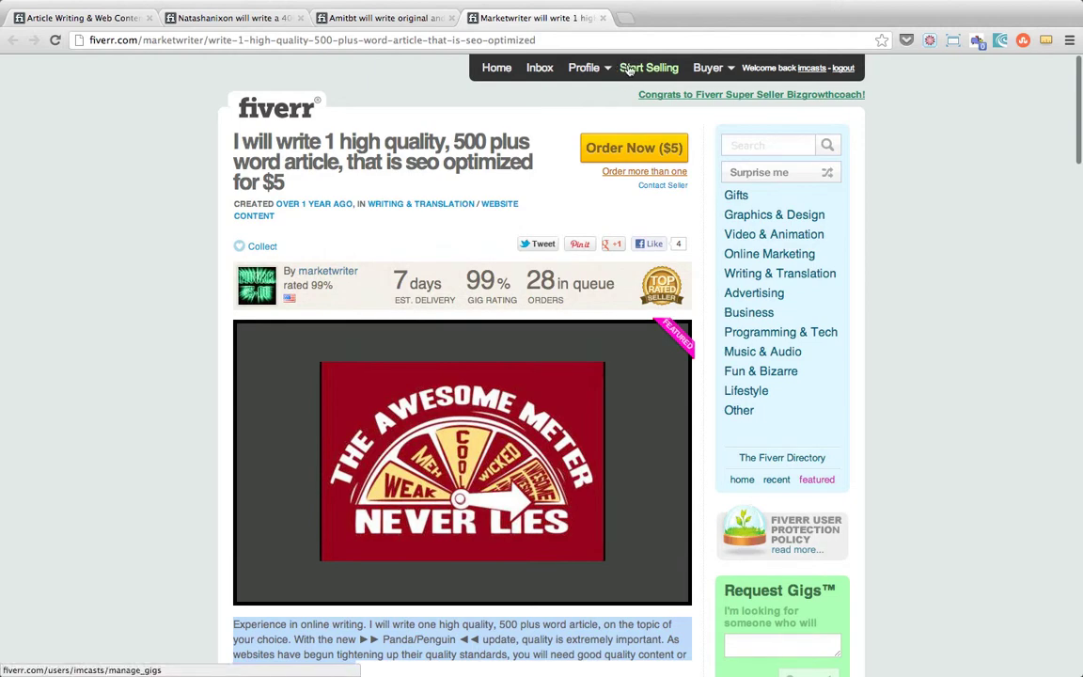
Go to Start Selling and choose Create new Gig on Mission Control
click(632, 70)
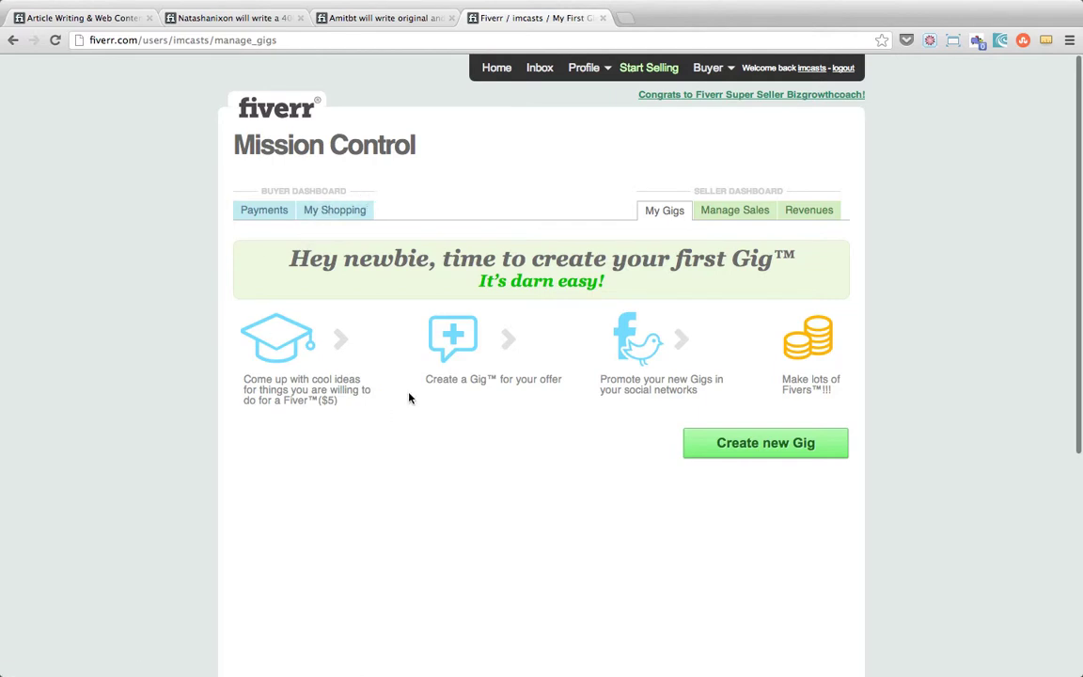
click(730, 455)
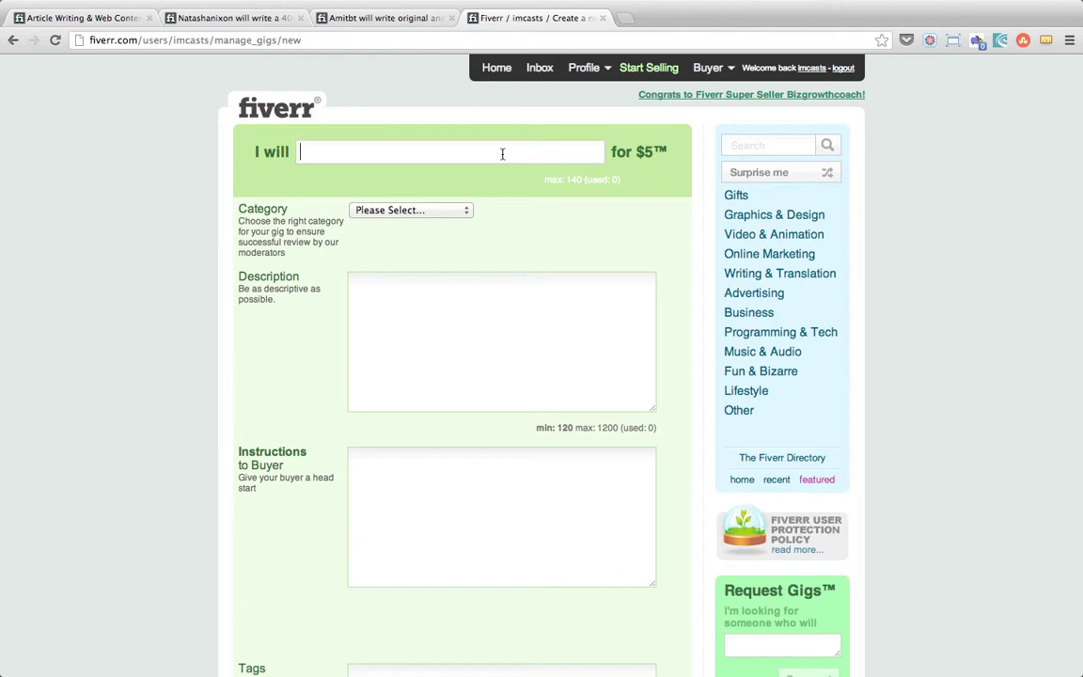
Enter the gig title 'research and write a 500 word article' under Writing & Translation > Website Content
text(resear)
text(ch and write )
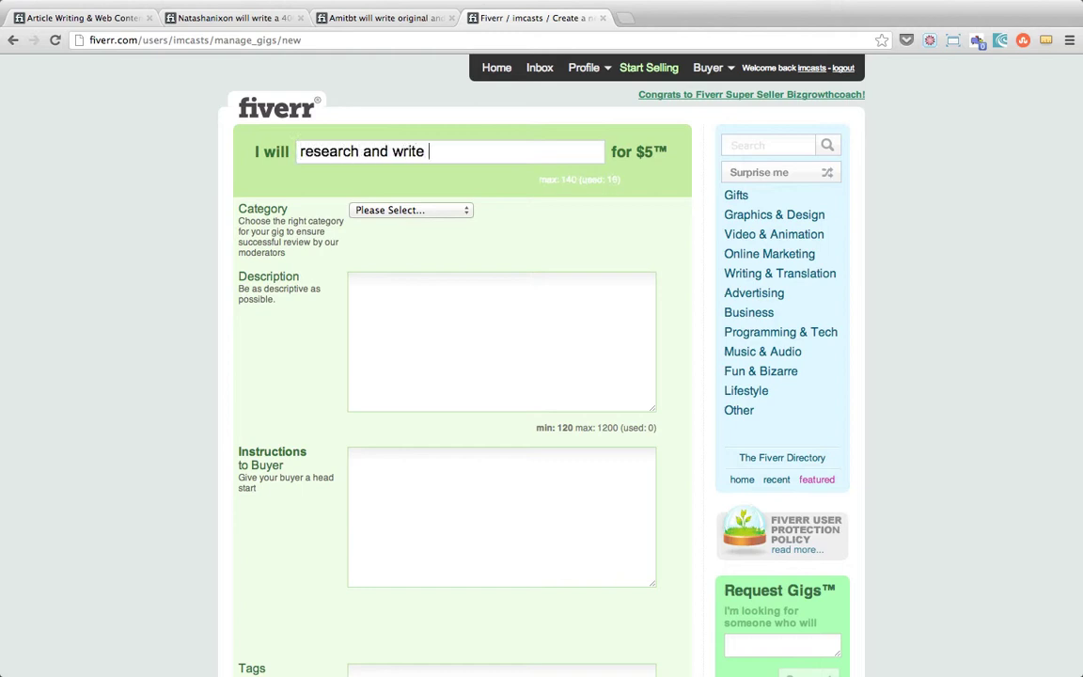
text(a 500 wor)
text(d a)
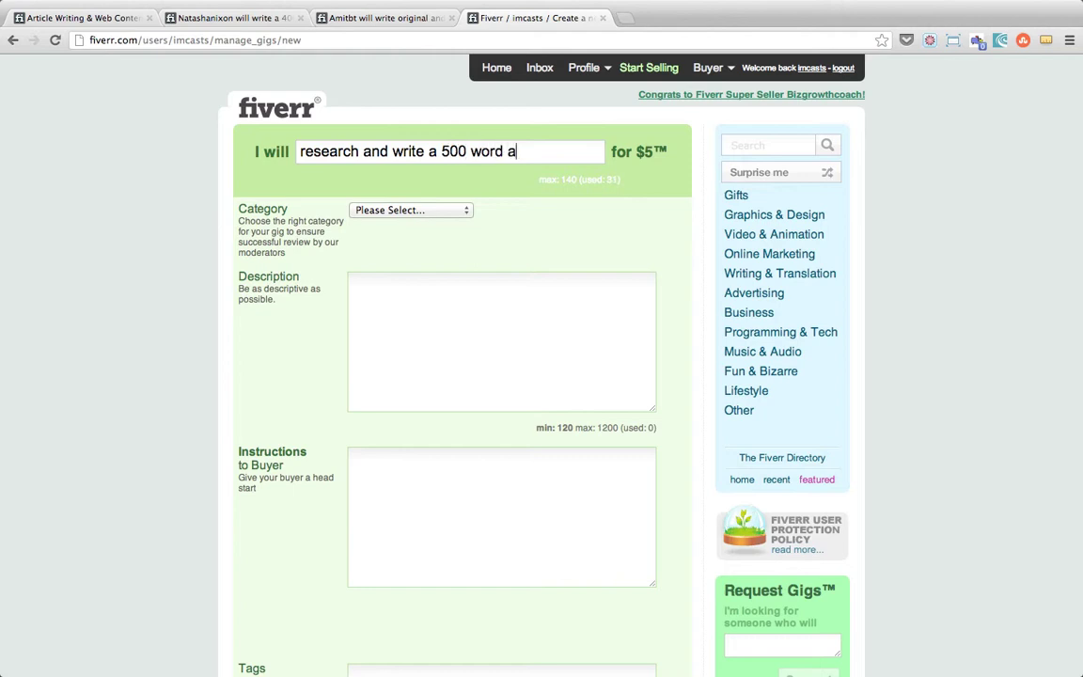
text(rticl)
text(e)
click(383, 209)
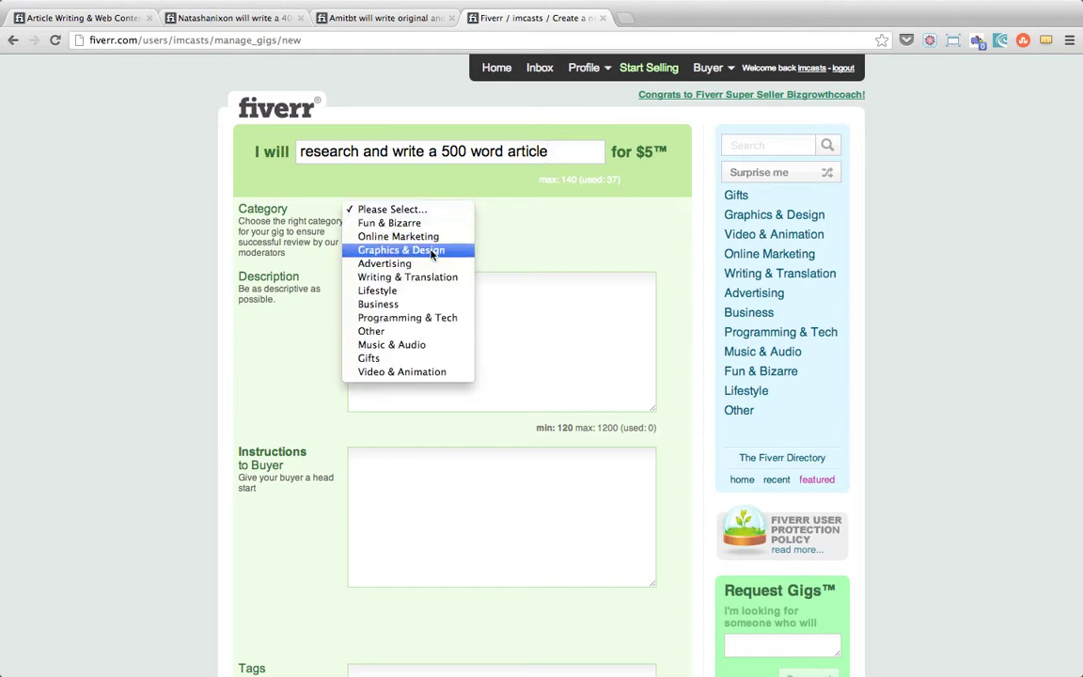
click(423, 277)
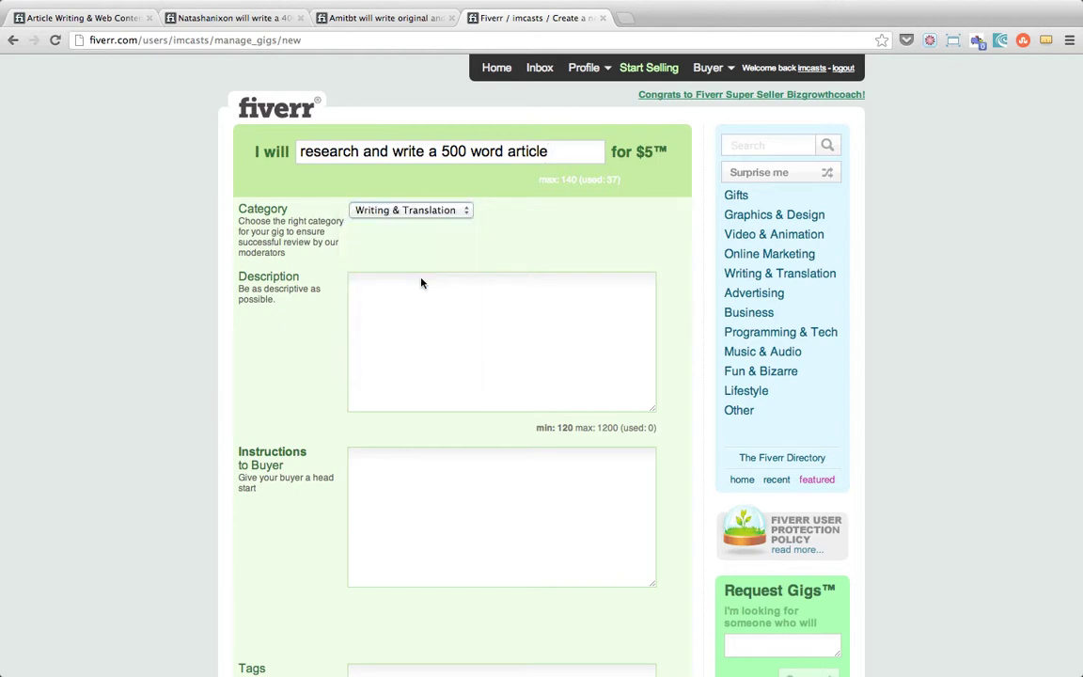
click(531, 212)
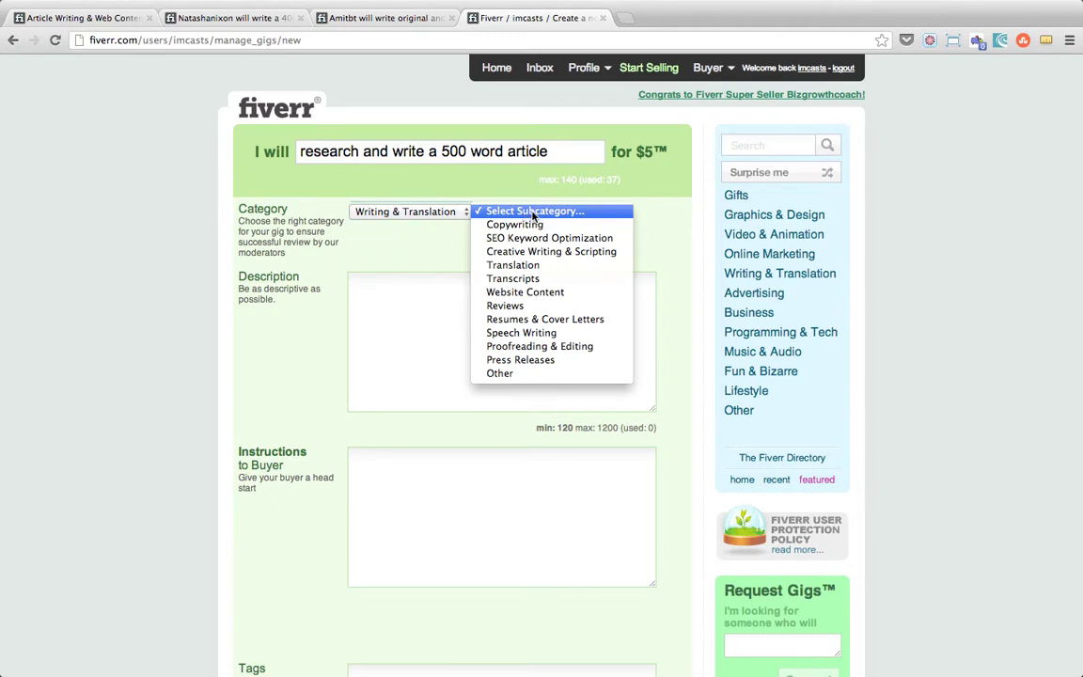
click(524, 293)
click(467, 293)
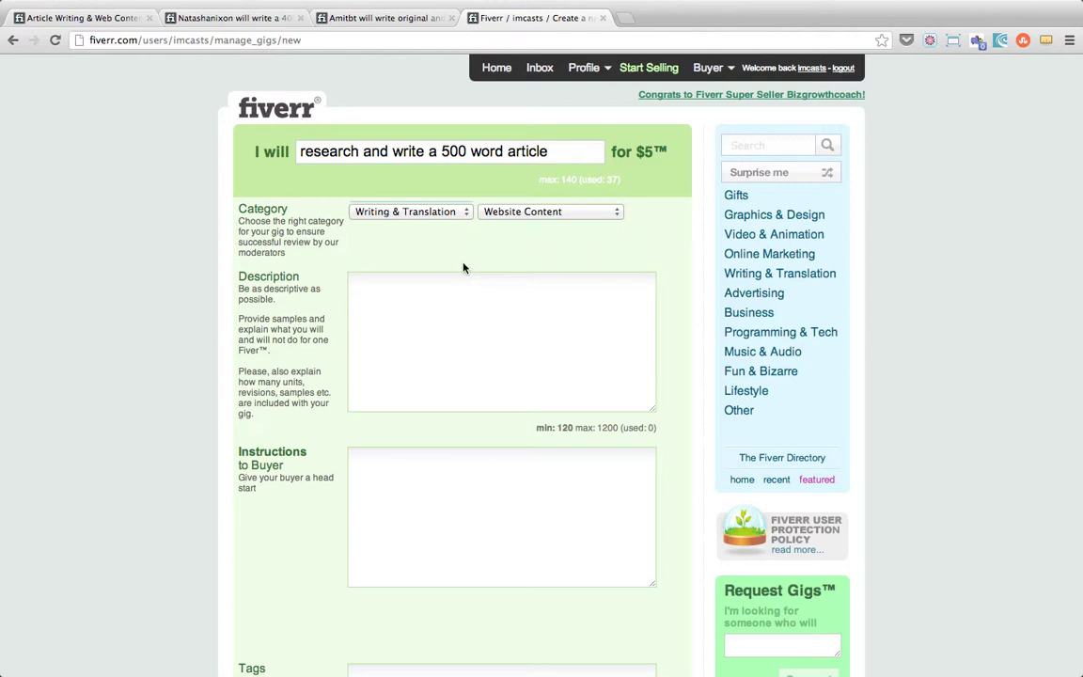
Paste the prepared 500-word unique content pitch with its sample-article link into Description
scroll(464, 266, down, 1)
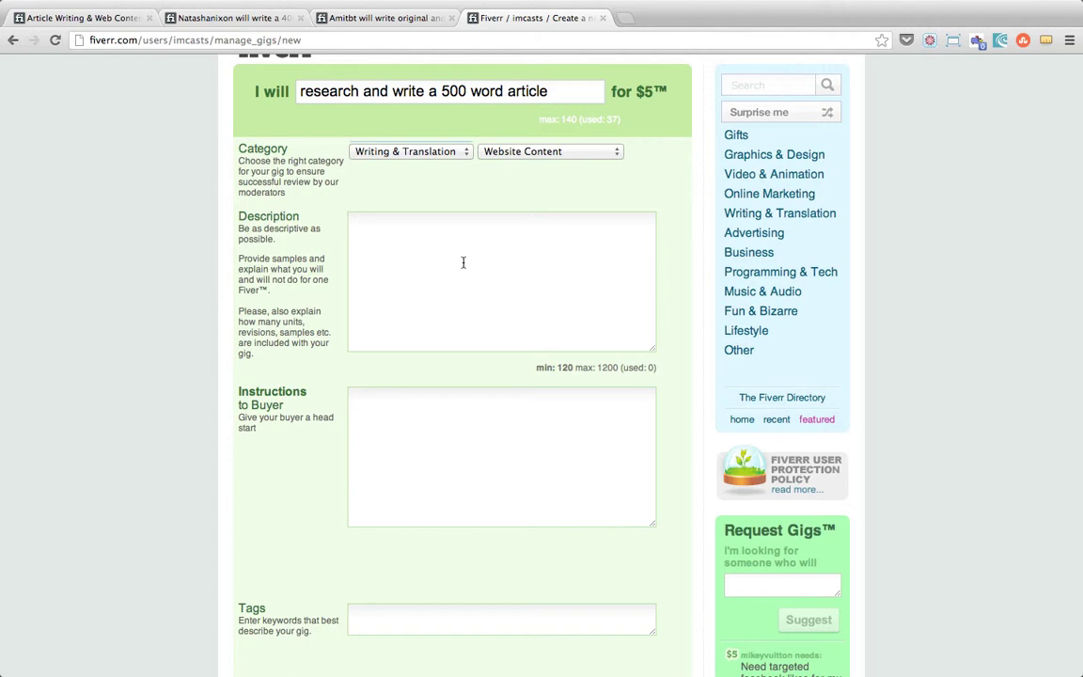
text(I will provide you with 500 words of unique content based on the topic of your choice. All articles will be supplied with a creative commons image at no extra cost write by a professional British writer.  All content passes copyscape and is delivered in a word document. I have written about a wide range of topics and sample articles can be found at http://www.trainchimp.com/blog/cycling-how-to-climb-hills-and-ride-mountains)
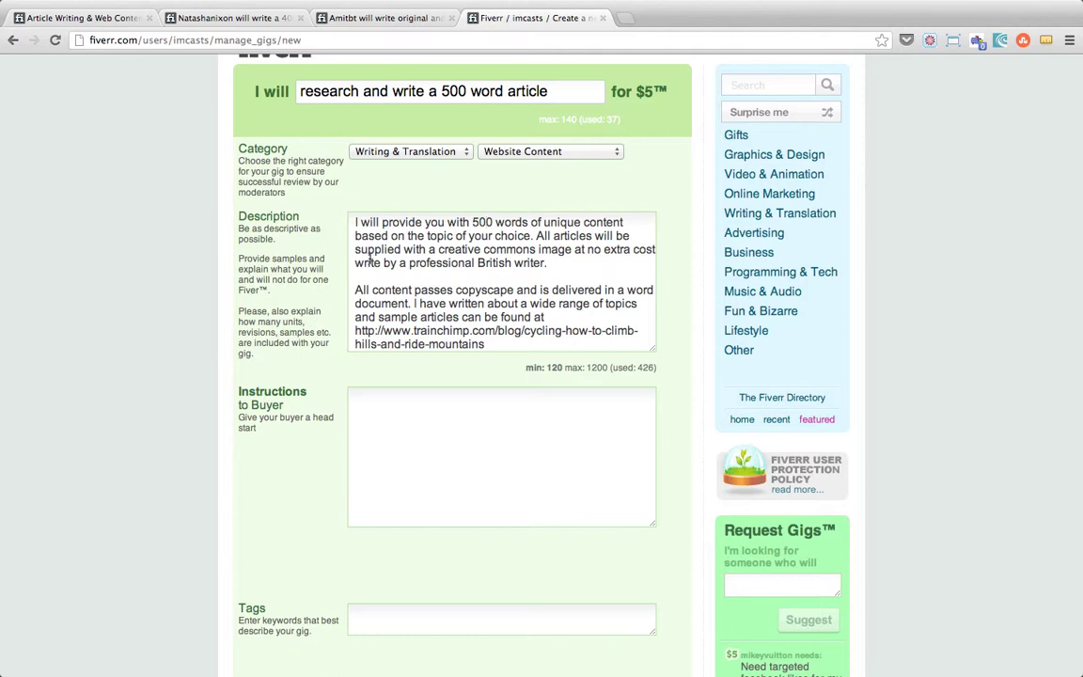
scroll(370, 258, down, 2)
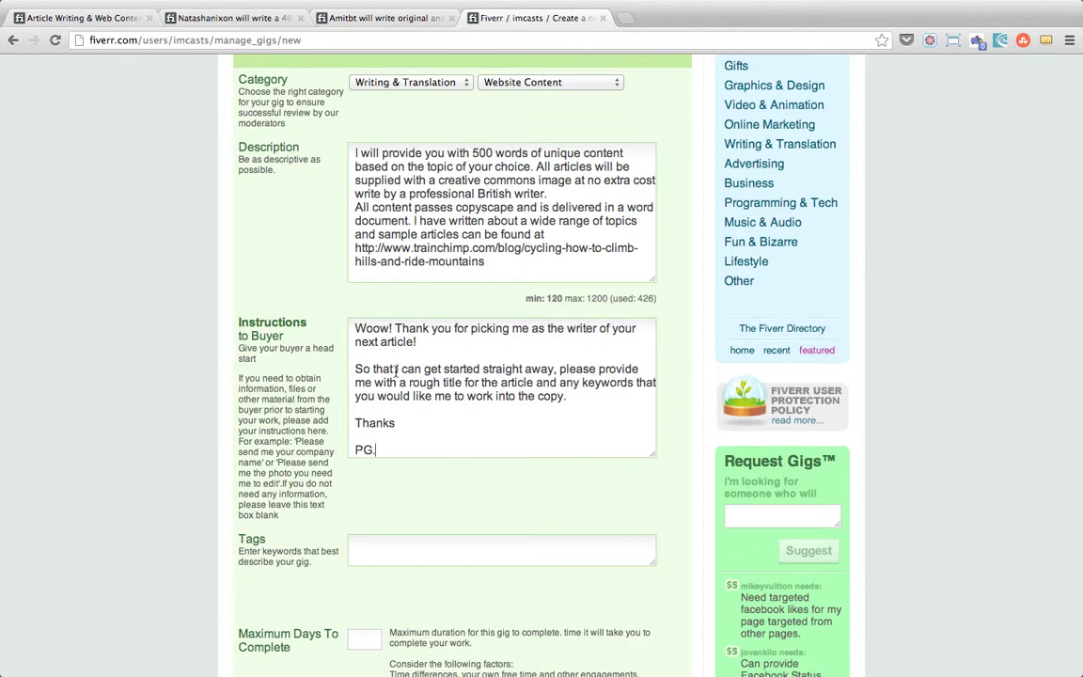
Tag the gig: blog posts, ezine, articles, guest blogging, content, product descriptions
click(401, 555)
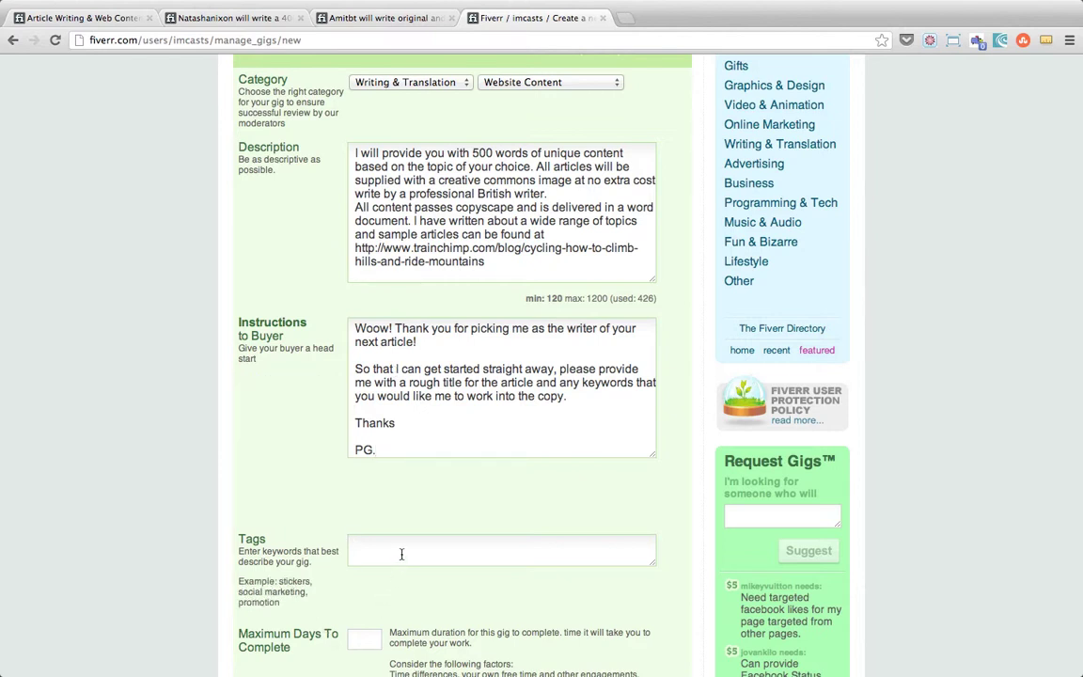
text(blog posts, ezine, articles, guest blogging, content, product descriptions)
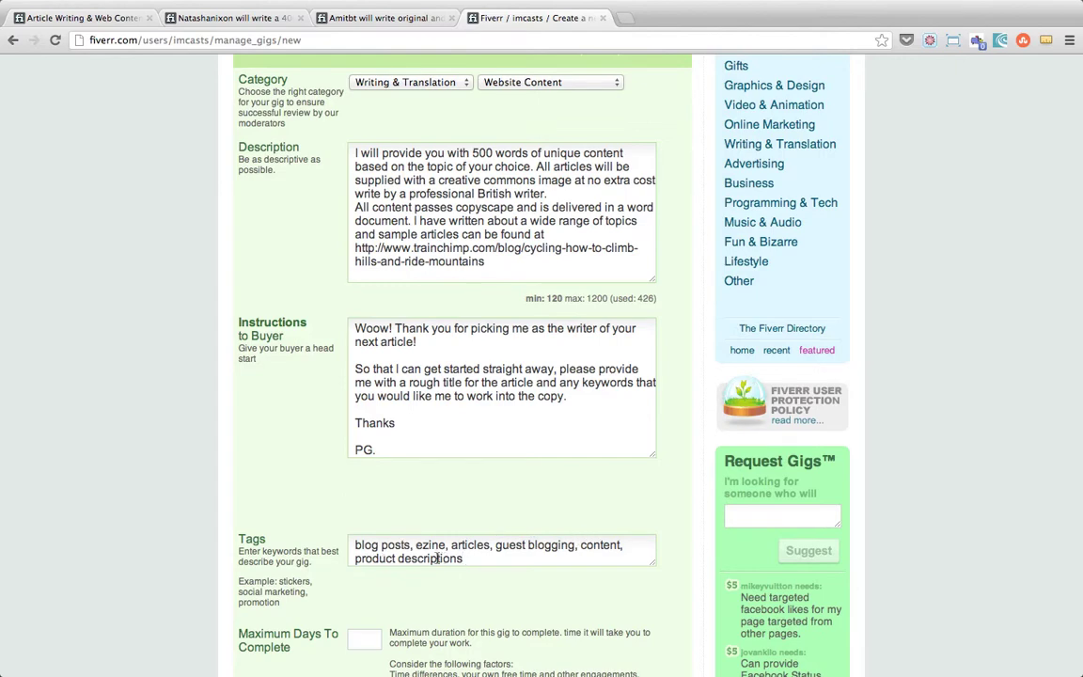
scroll(423, 555, down, 4)
scroll(405, 534, down, 2)
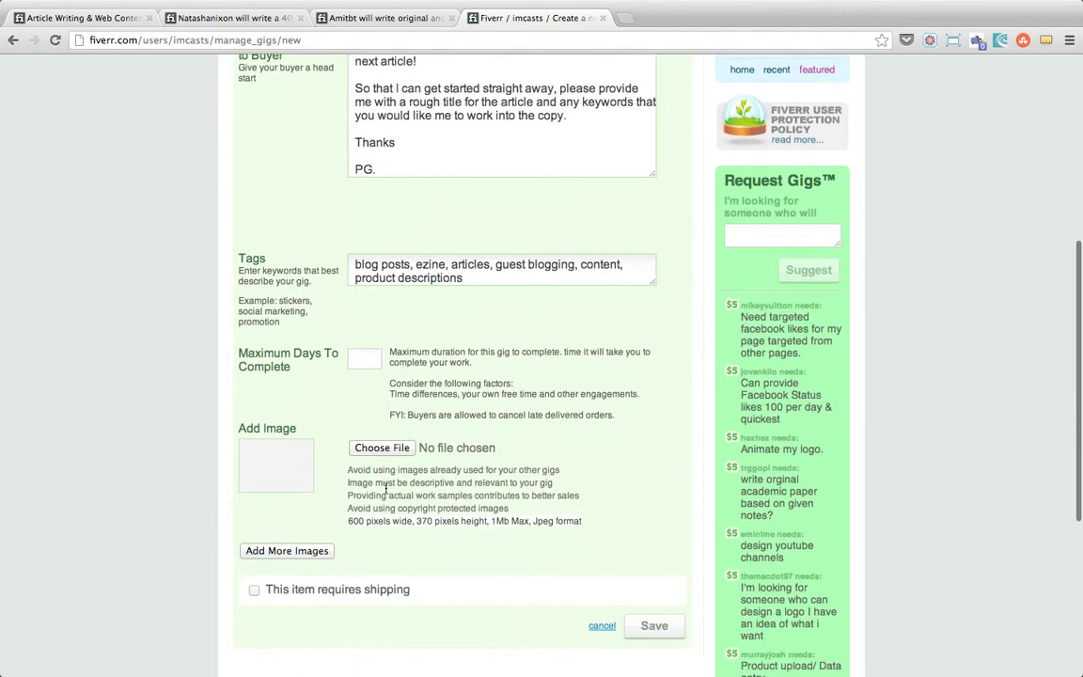
Set maximum days to complete to 2, attach the gig image, and save
click(364, 357)
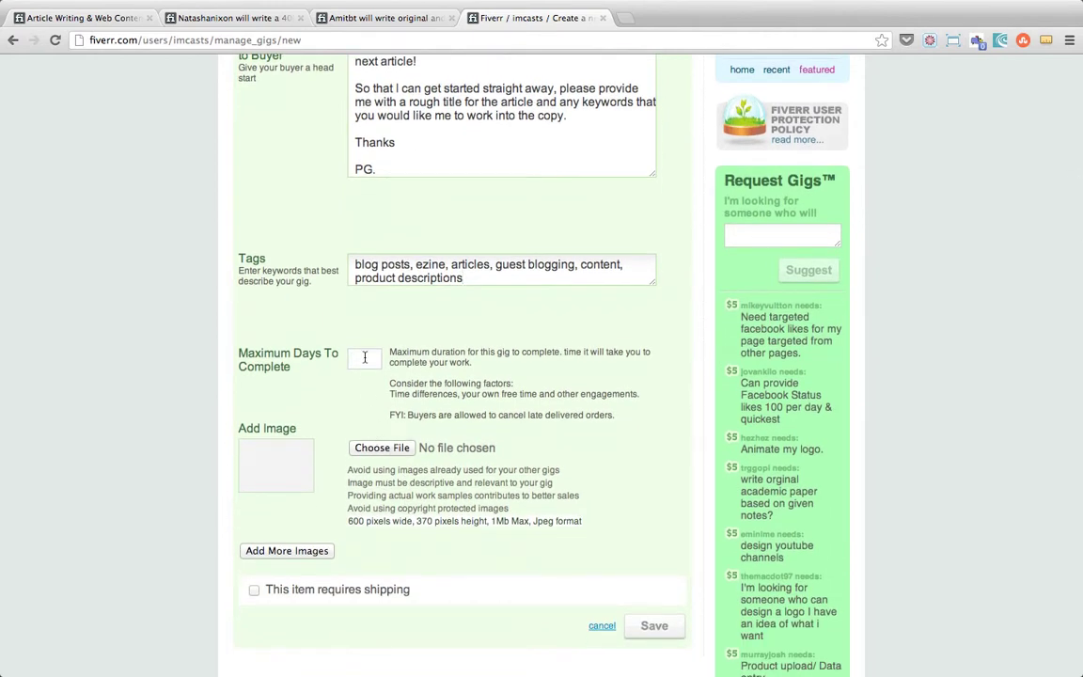
text(2)
click(371, 450)
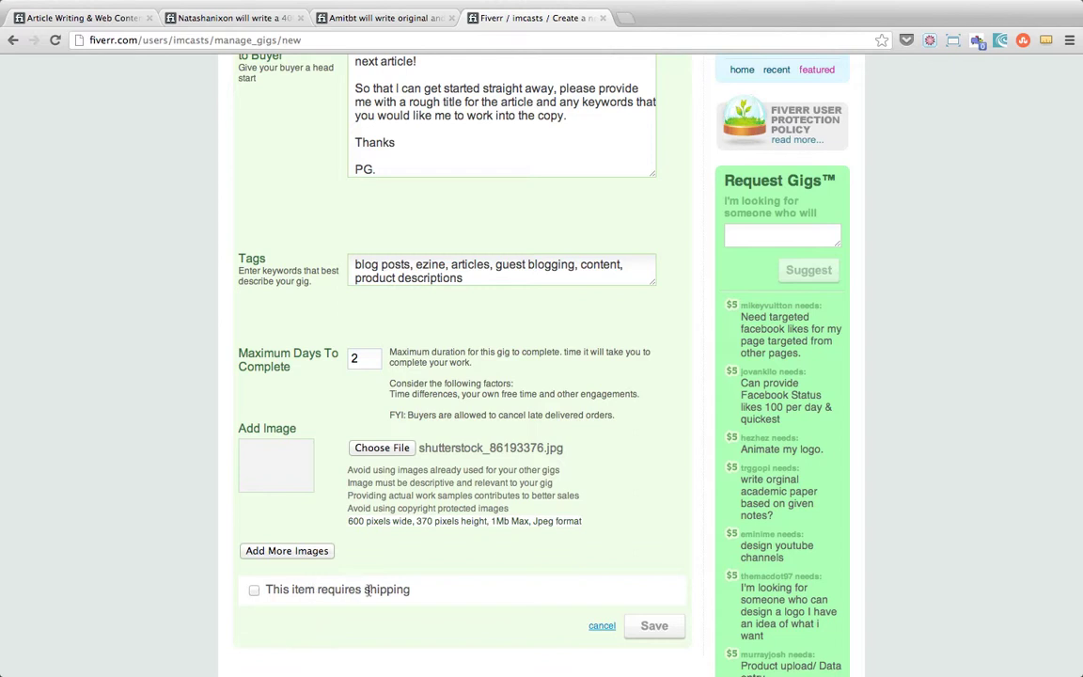
click(647, 628)
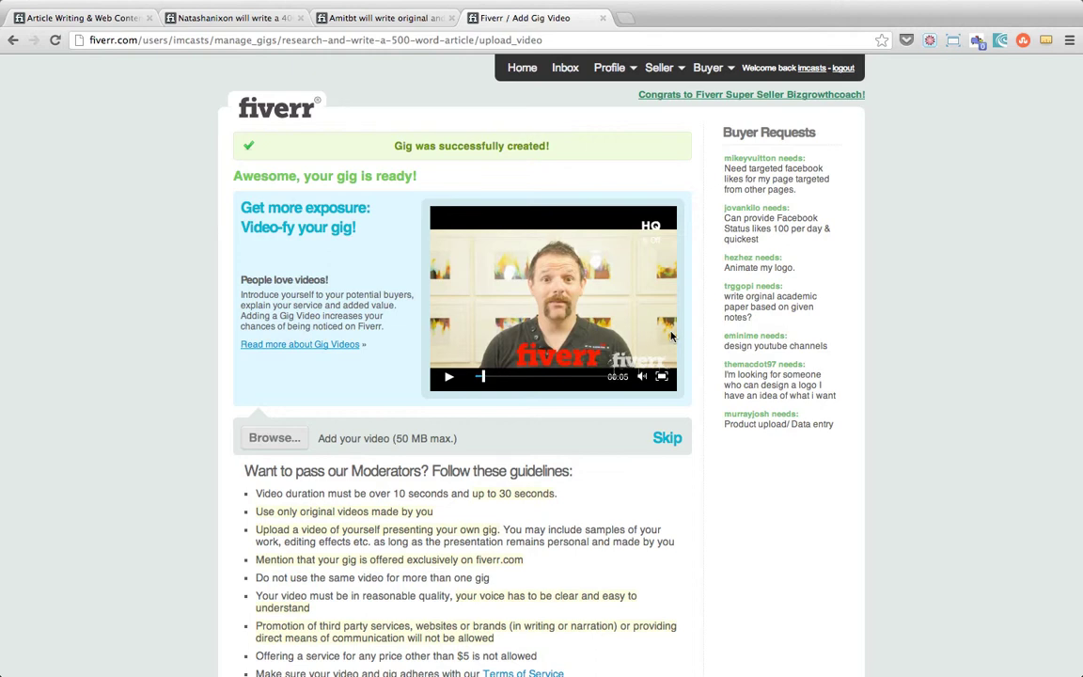
Skip the optional gig video upload
click(671, 440)
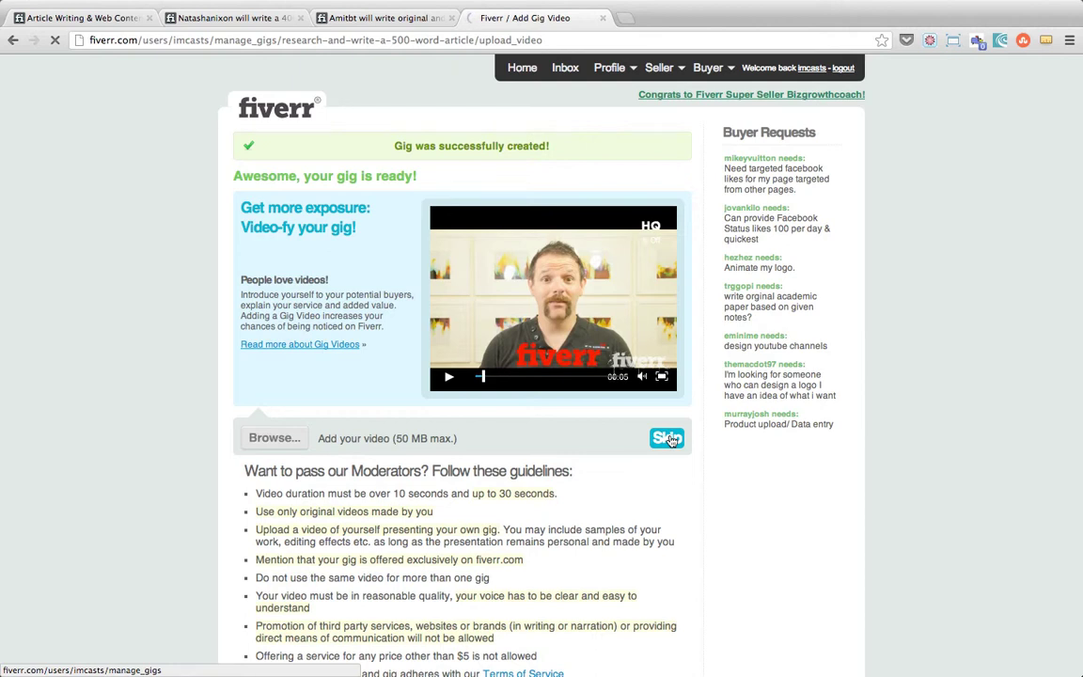
Preview the active gig from My Gigs and open its public page
click(669, 440)
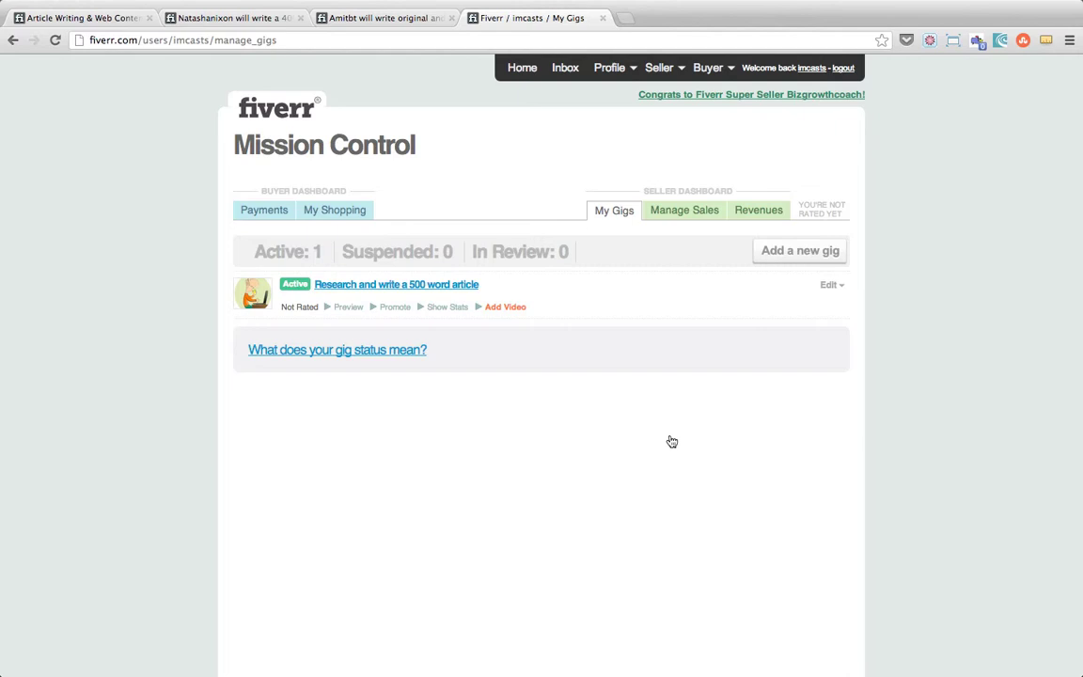
click(342, 309)
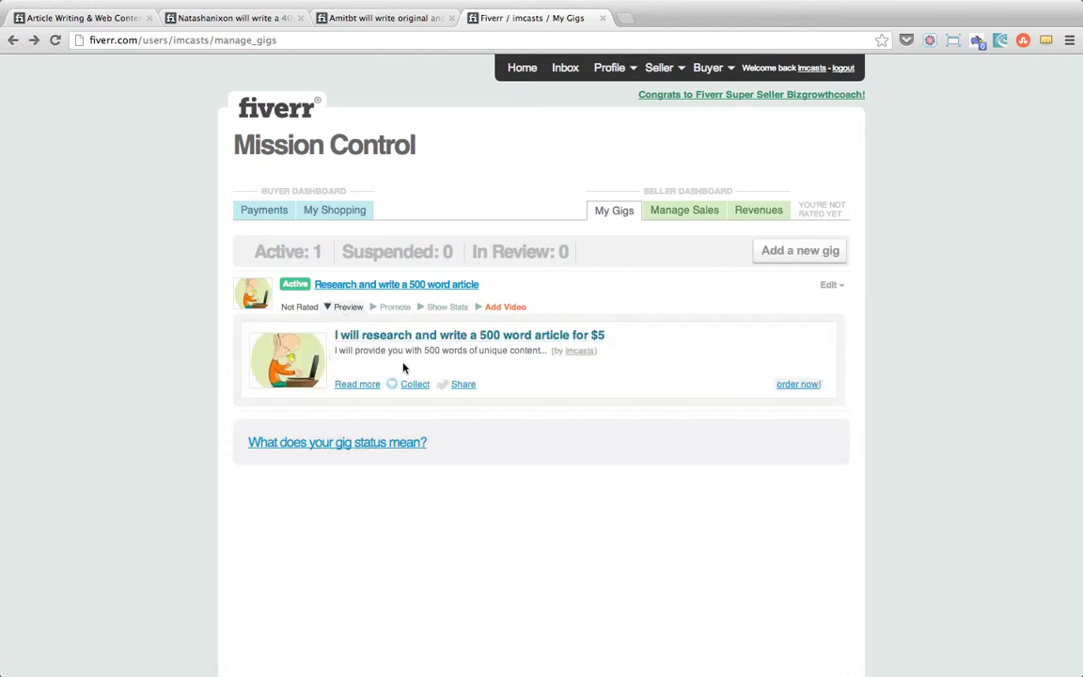
click(453, 342)
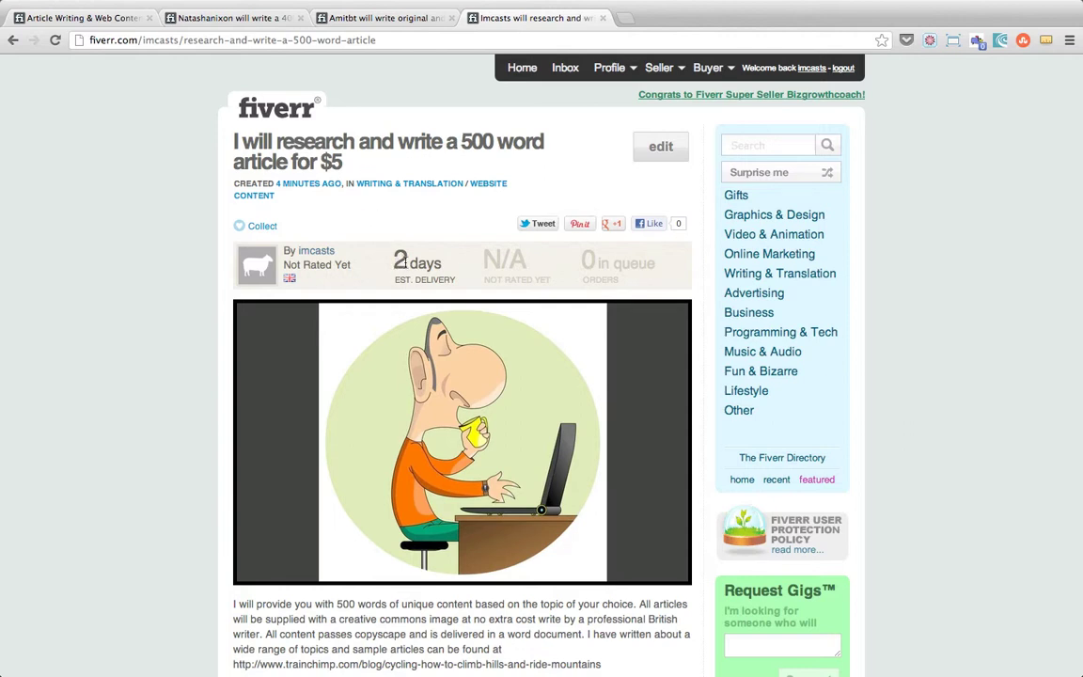
Check the live gig page's 2-day delivery estimate and scroll through the page
drag(391, 258, 448, 261)
scroll(395, 235, down, 3)
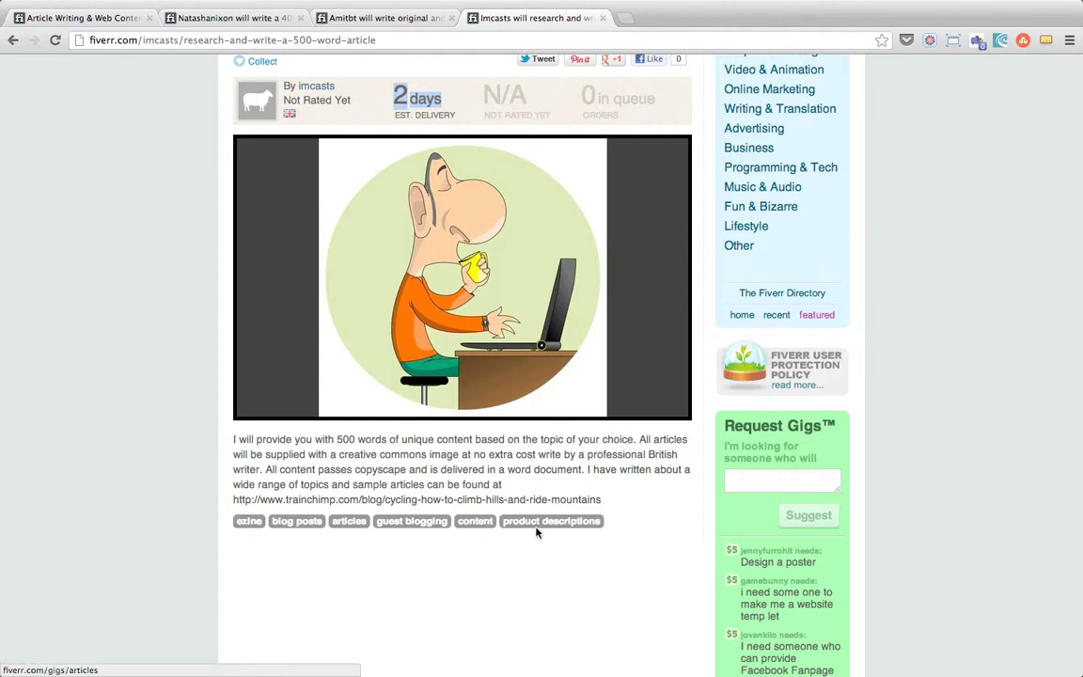
scroll(584, 528, up, 4)
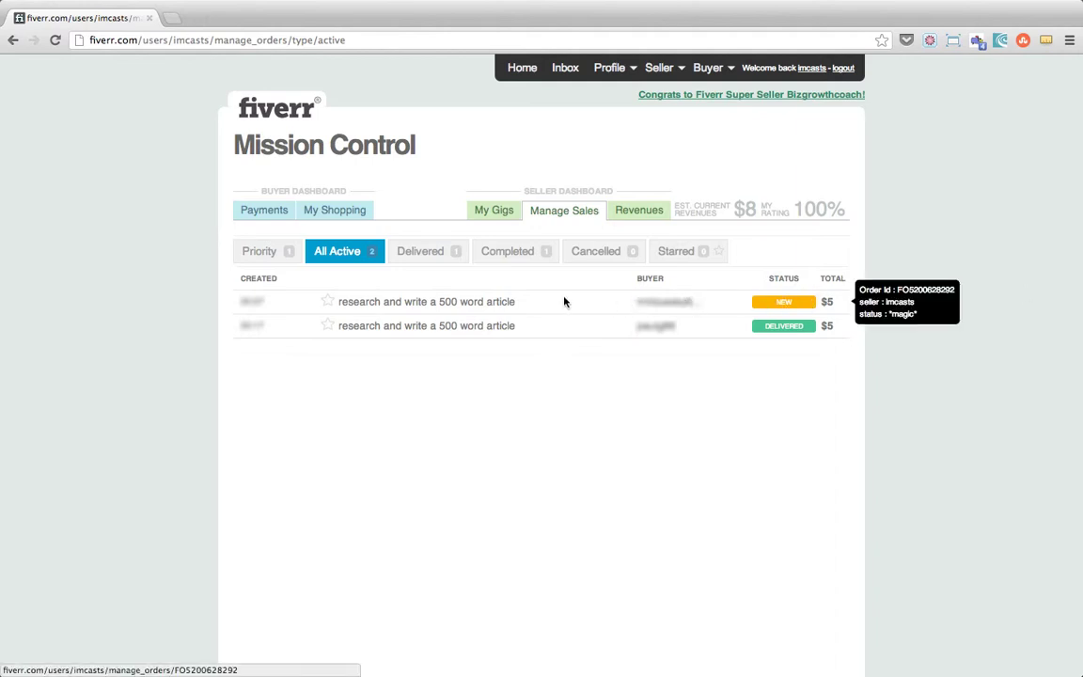
Open the NEW order, expand the buyer's instructions, and highlight 'forex training software'
click(441, 302)
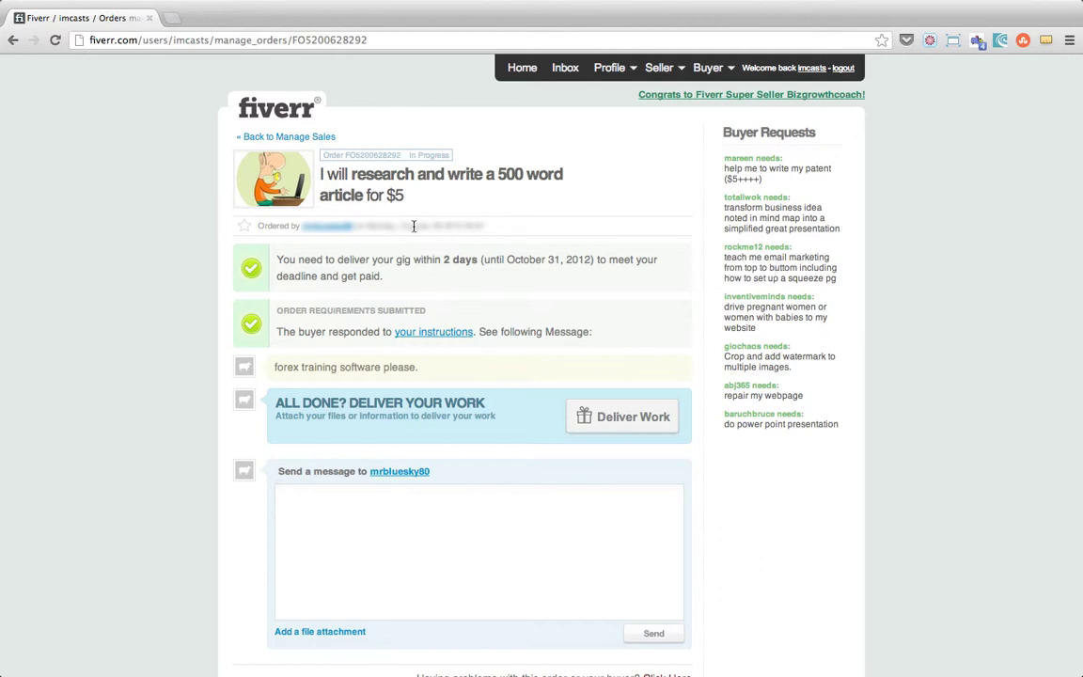
click(428, 333)
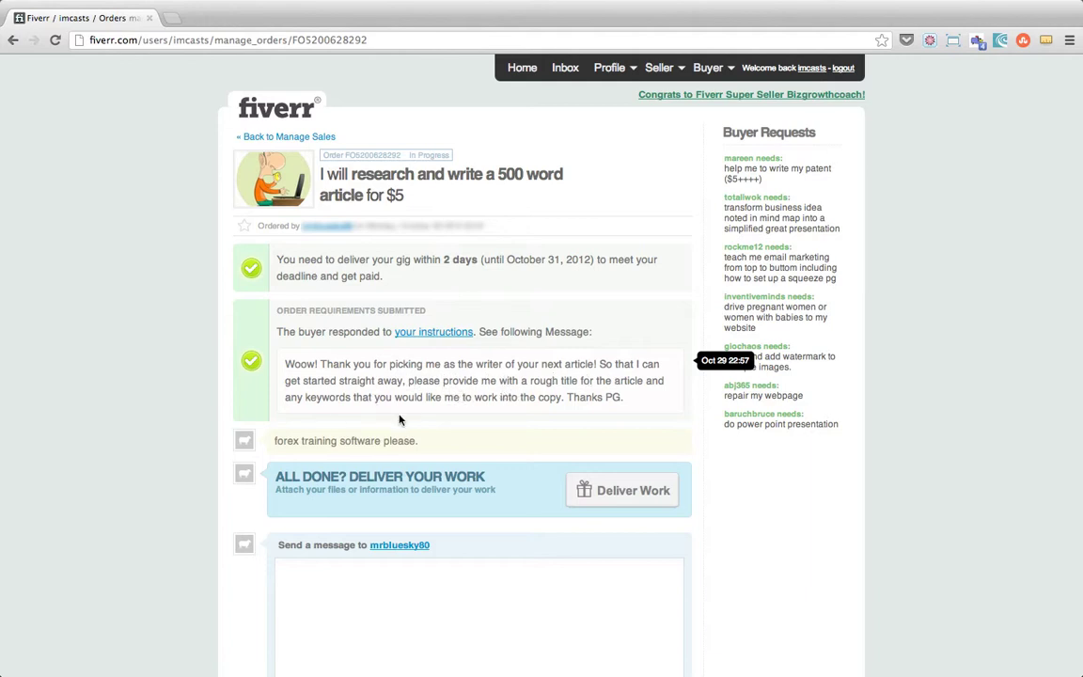
drag(274, 442, 379, 440)
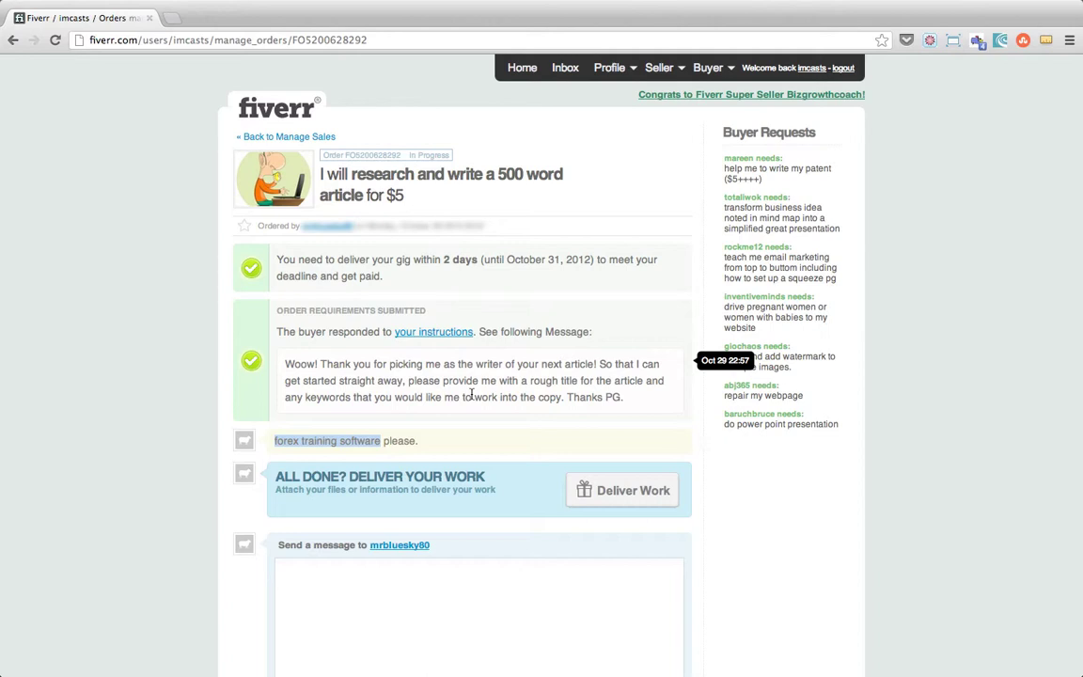
Start the delivery note with 'Hey,' and say the article is finished and attached
click(594, 493)
scroll(517, 507, down, 3)
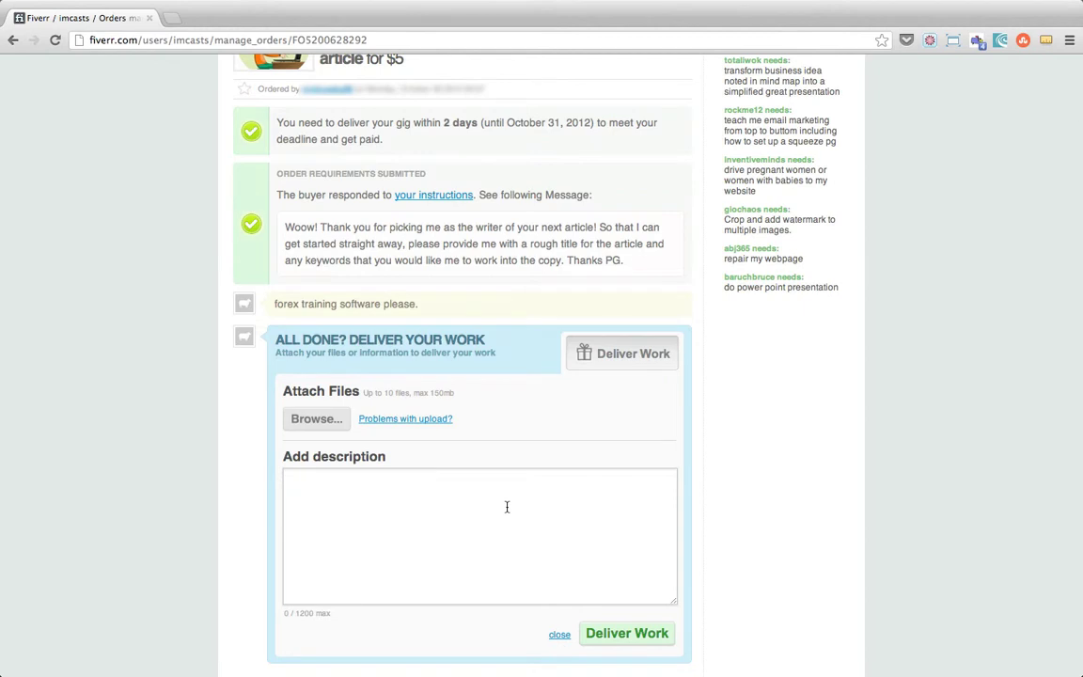
text(H)
text(ey,)
key(Return)
key(Return)
text(I am please to )
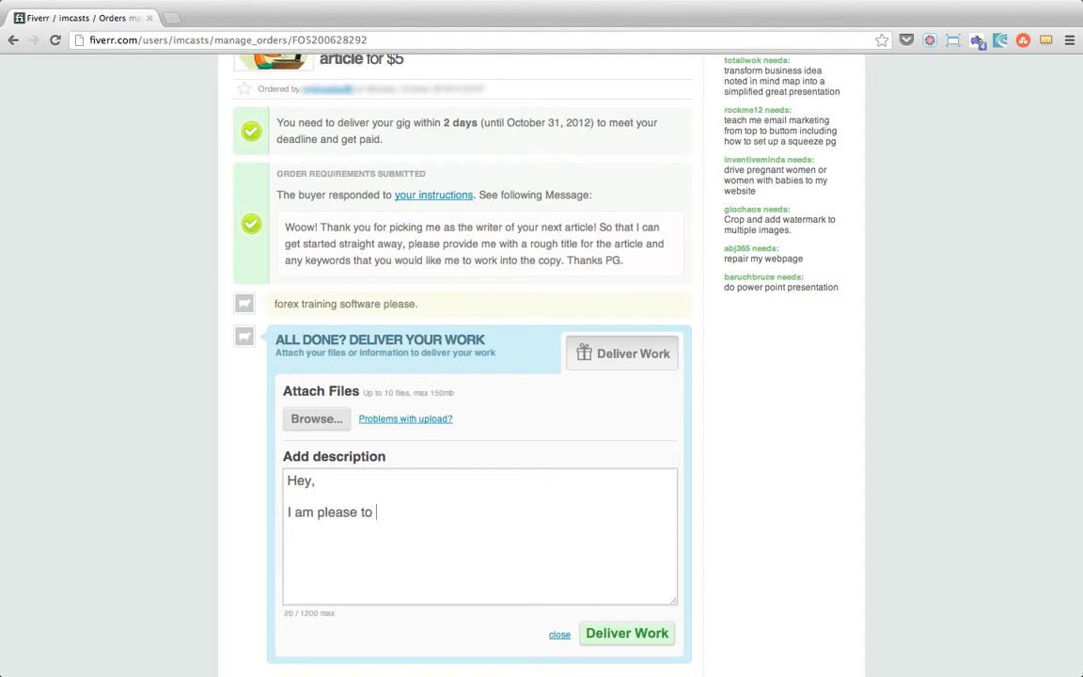
text(let you know th)
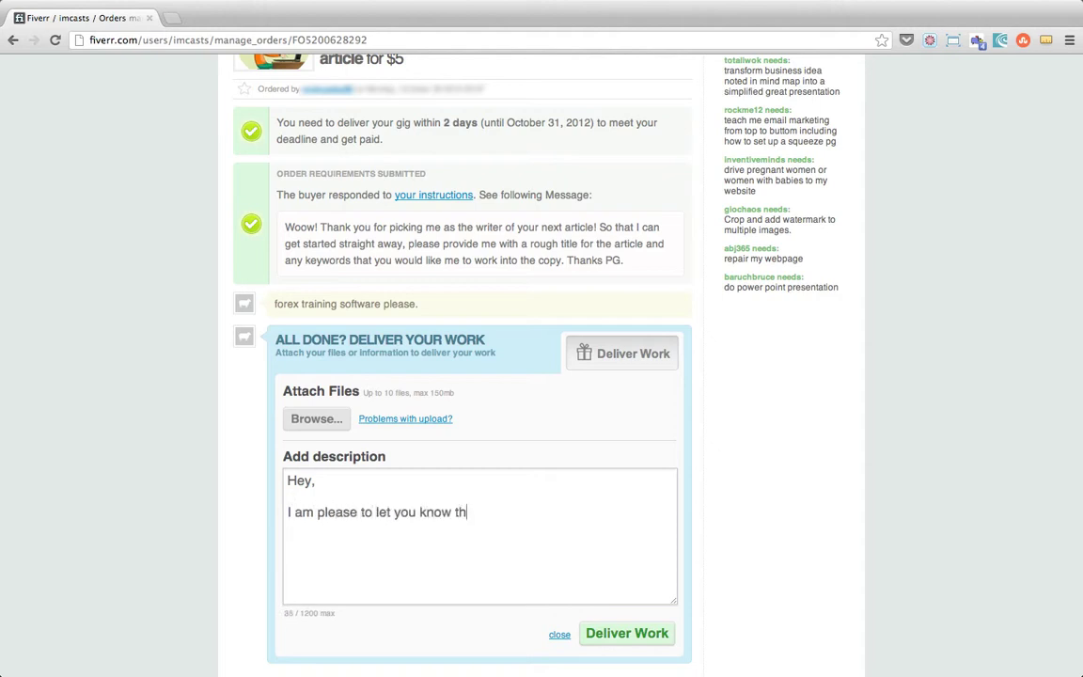
text(at I have now)
text( finished you)
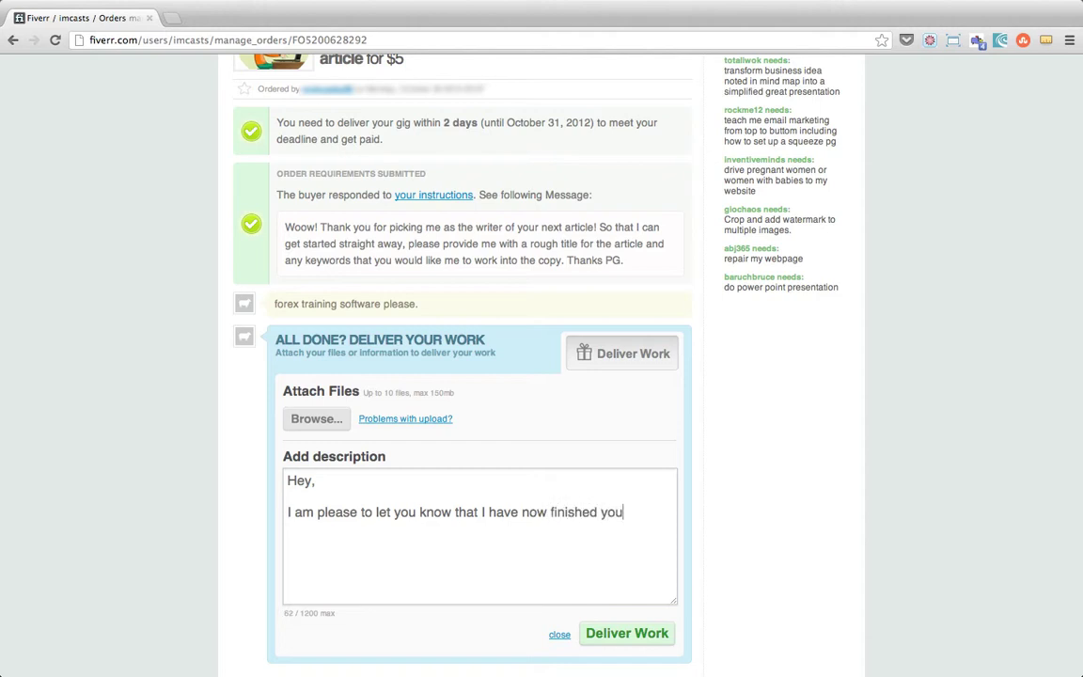
text(r article)
text( and it is a)
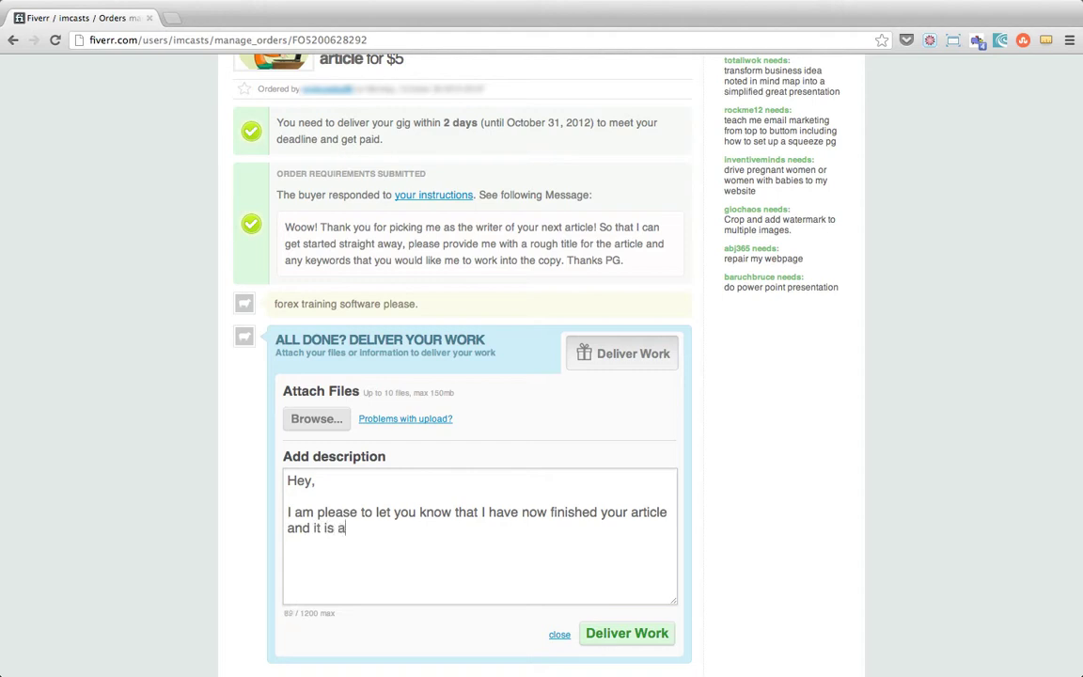
text(ttached to th)
text(is post)
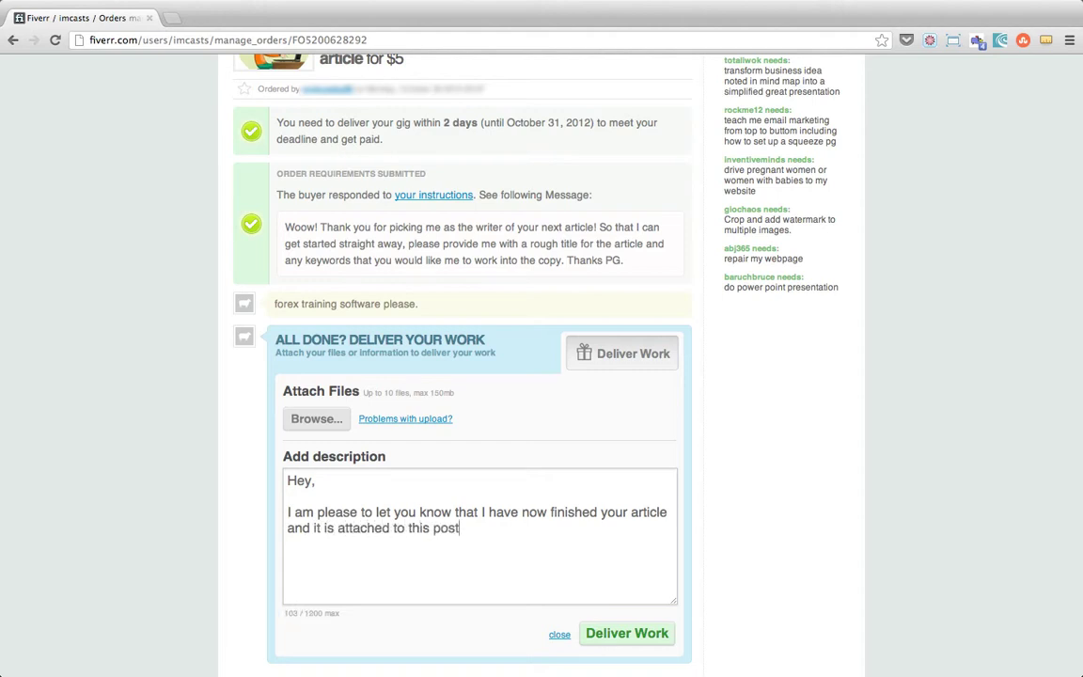
text(.)
key(Return)
key(Return)
Add paragraphs offering further help, requesting a review/feedback, and closing with 'Thanks' and the sender's initials
text(Let me)
text( know if there is )
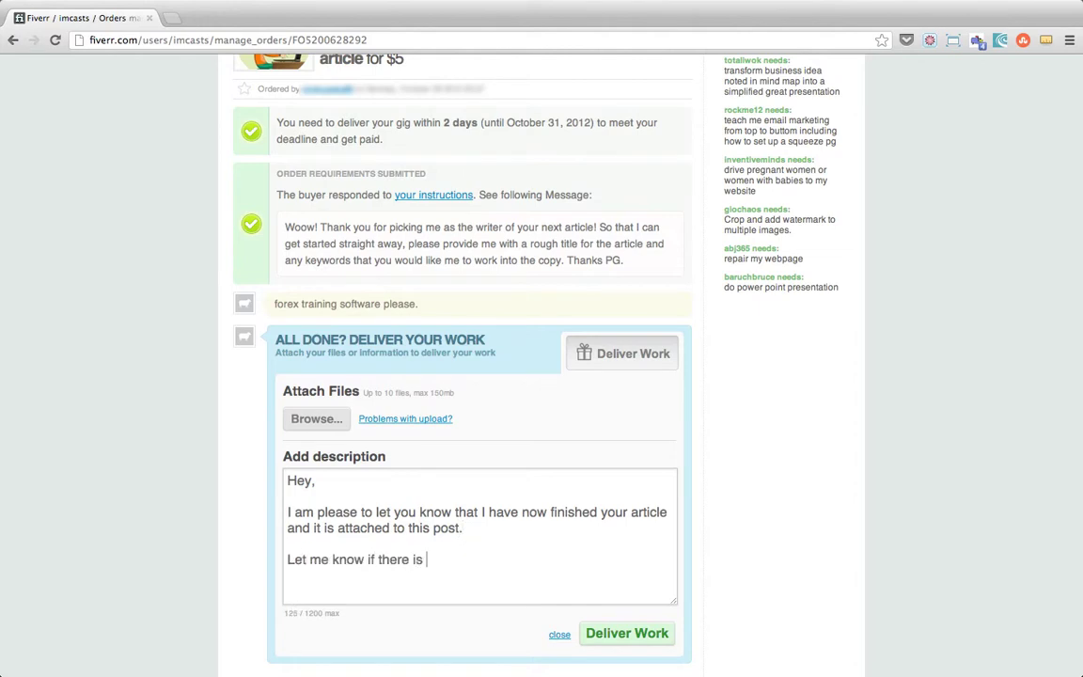
text(anything else)
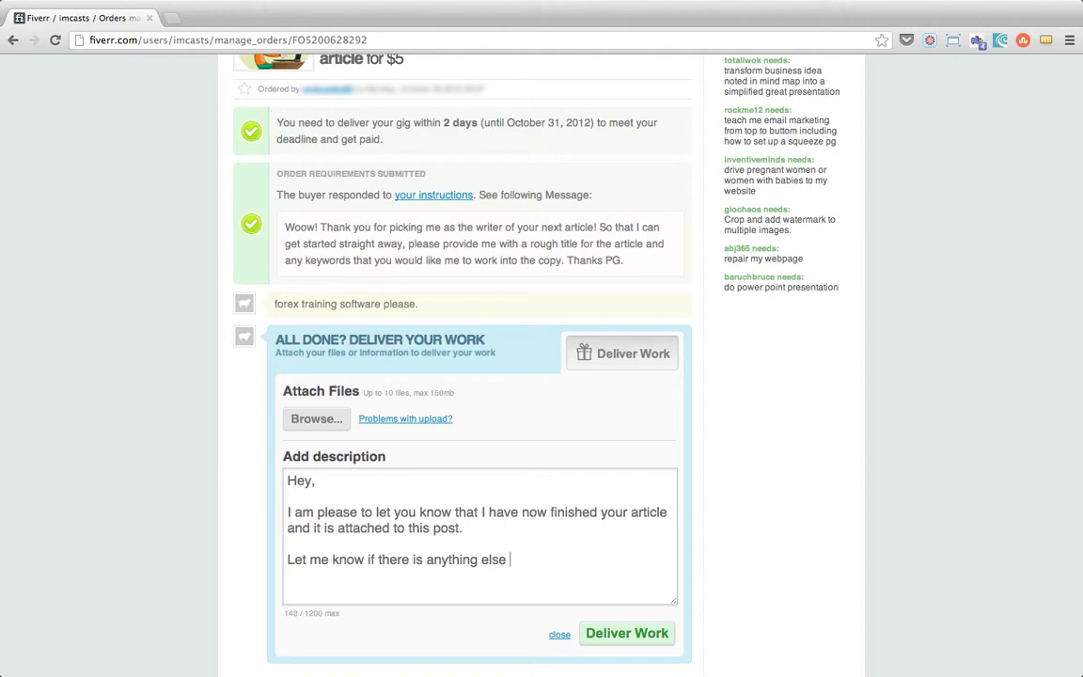
text( that I can )
text(help you with)
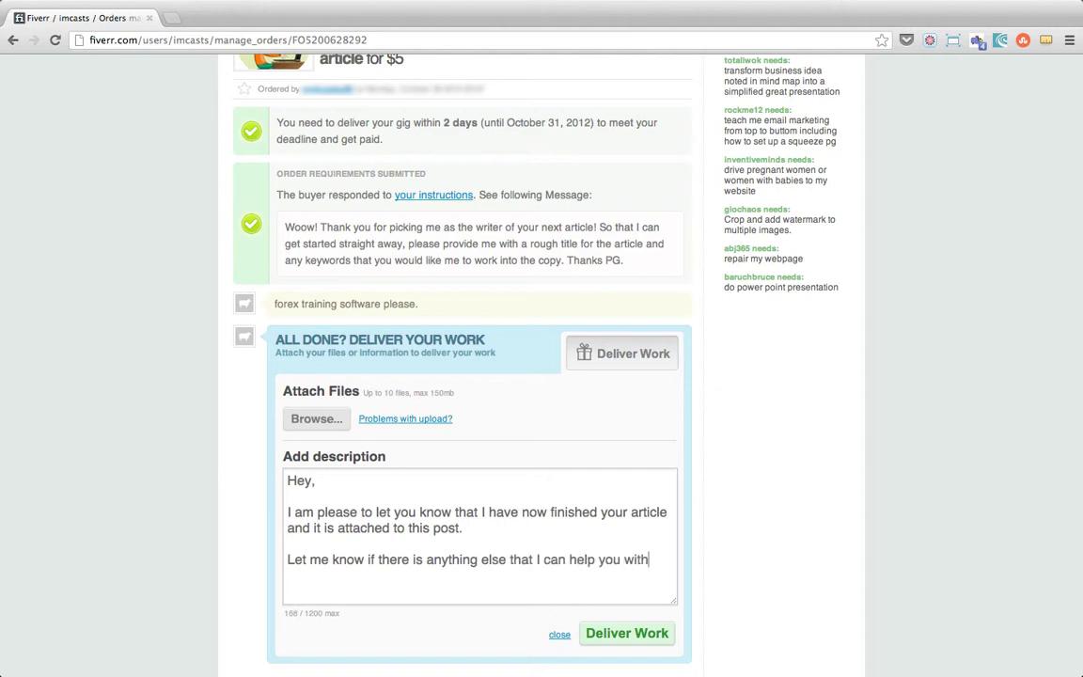
text(.)
key(Return)
key(Return)
text(I ho)
text(pe you )
text(enjoy the f)
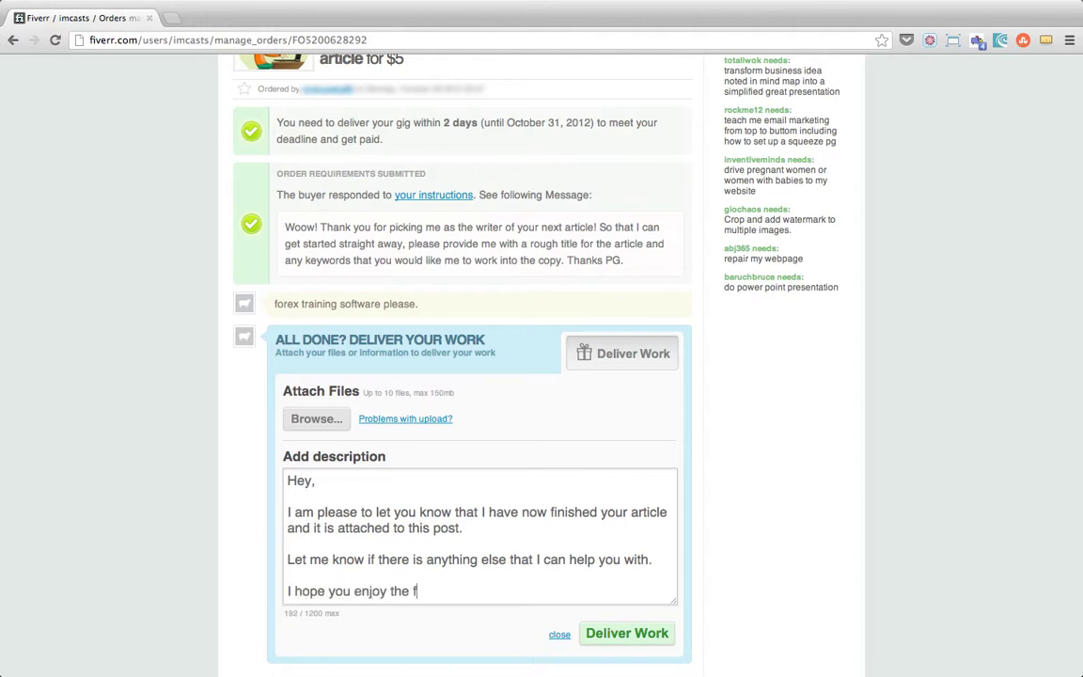
text(inished art)
text(icle and )
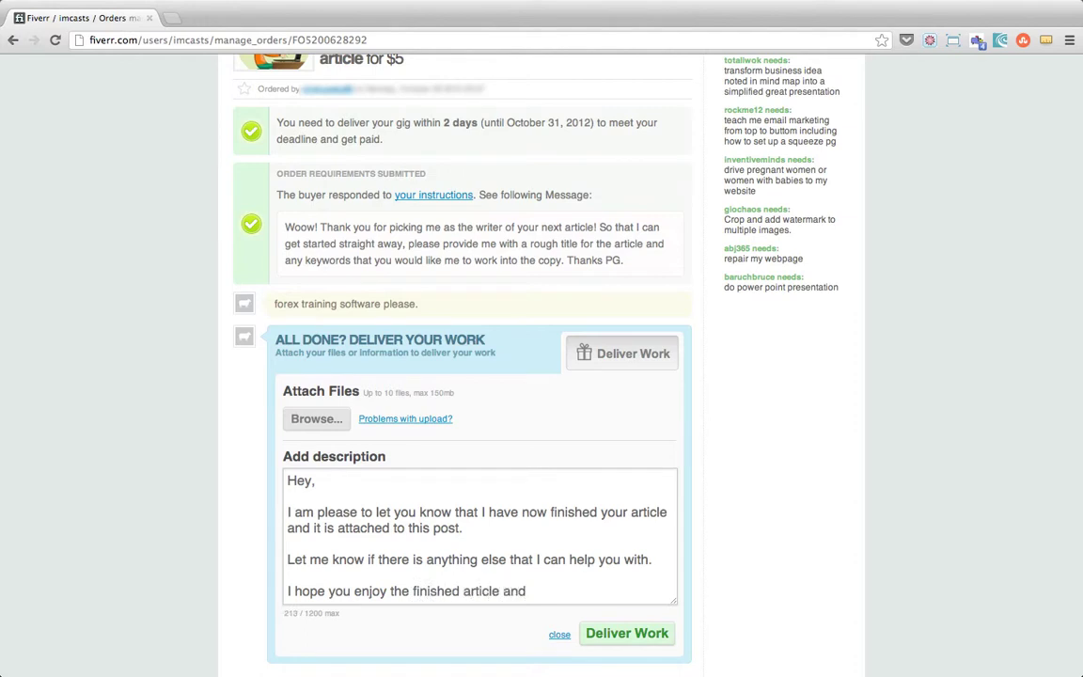
text(if you)
text( get cha)
text(nce it would be)
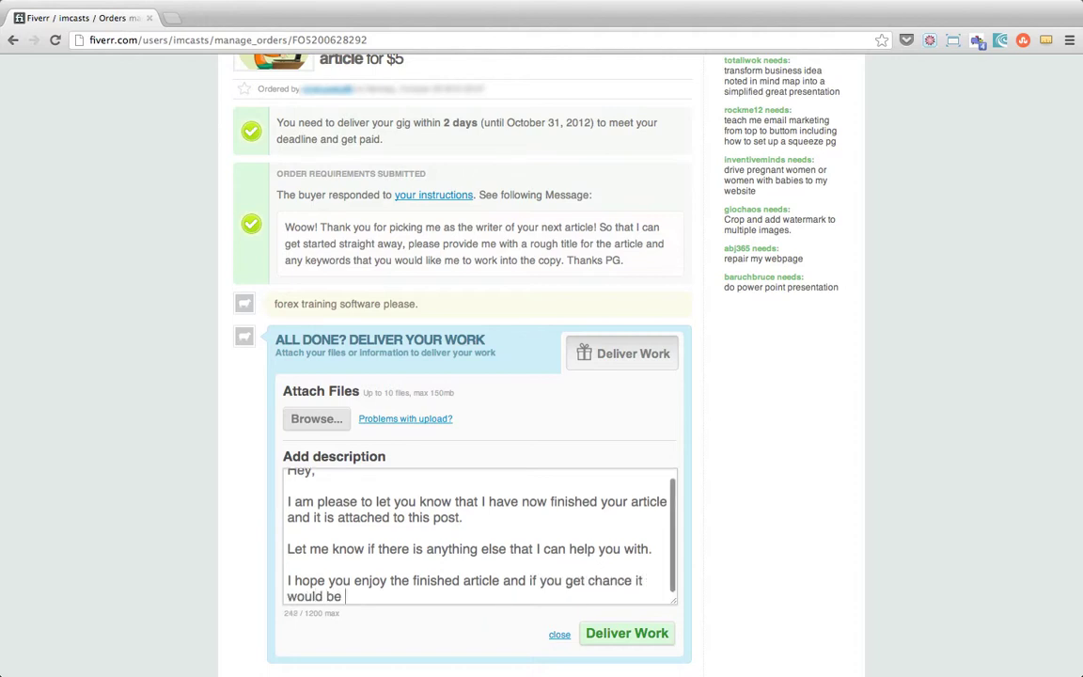
text( grat)
key(BackSpace)
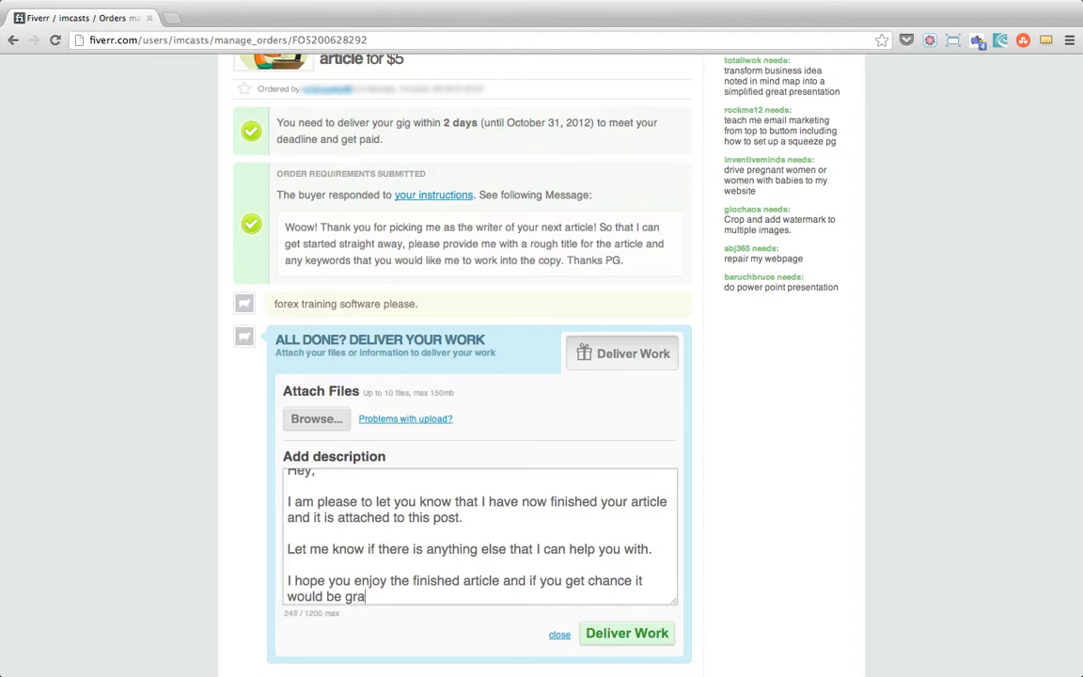
text(eat if you)
text( could add a r)
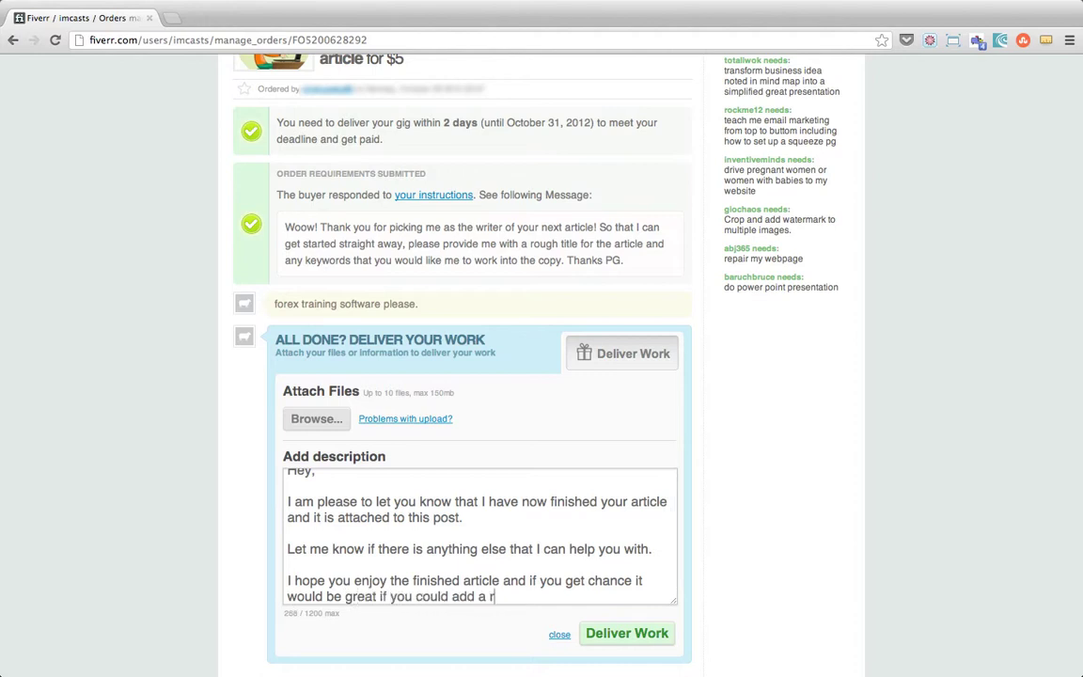
text(eview/f)
text(eedback.)
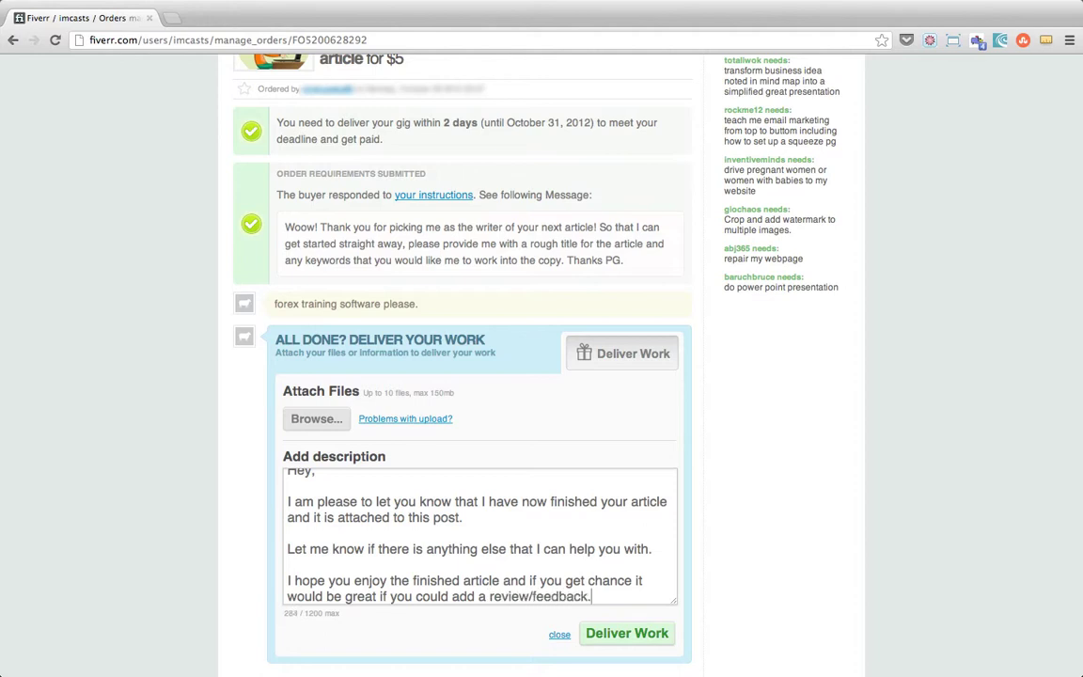
key(Return)
key(Return)
text(Thanks)
key(Return)
key(Return)
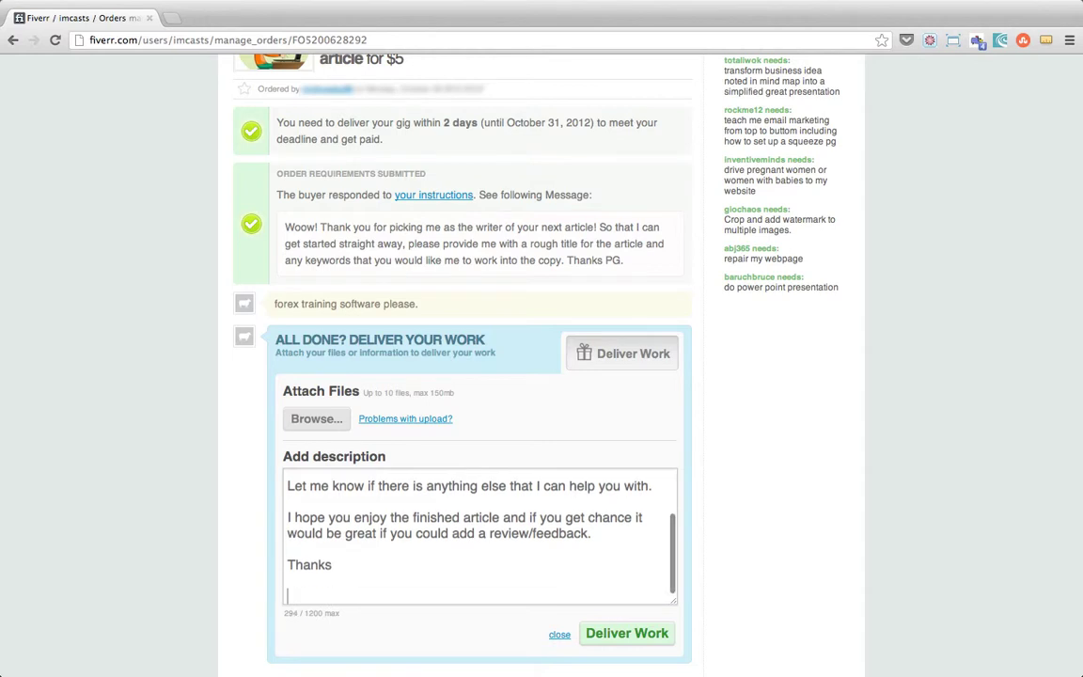
text(P.G)
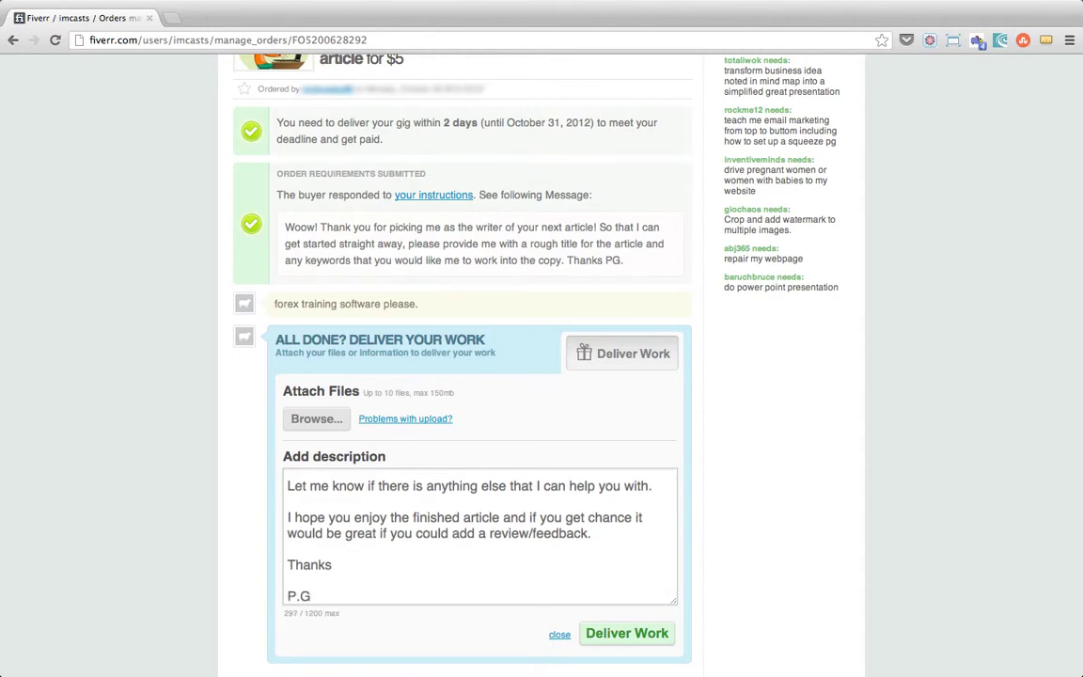
Scroll the delivery form to confirm the Forex Trading .docx and JPEG image uploads completed
scroll(484, 470, up, 2)
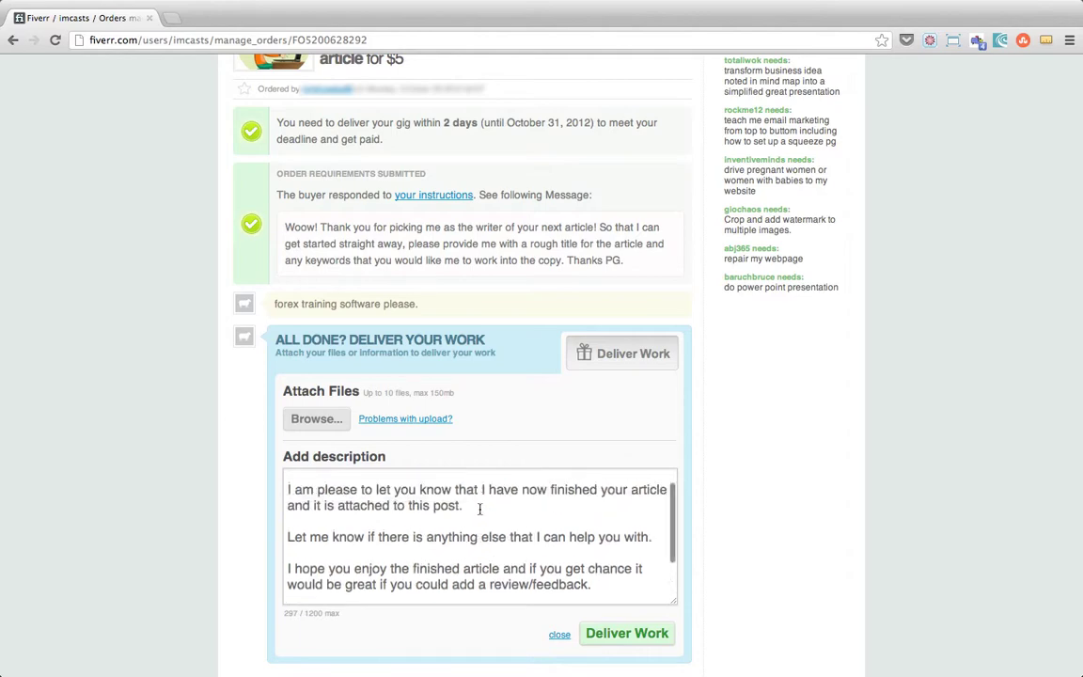
scroll(479, 507, up, 2)
scroll(735, 505, down, 3)
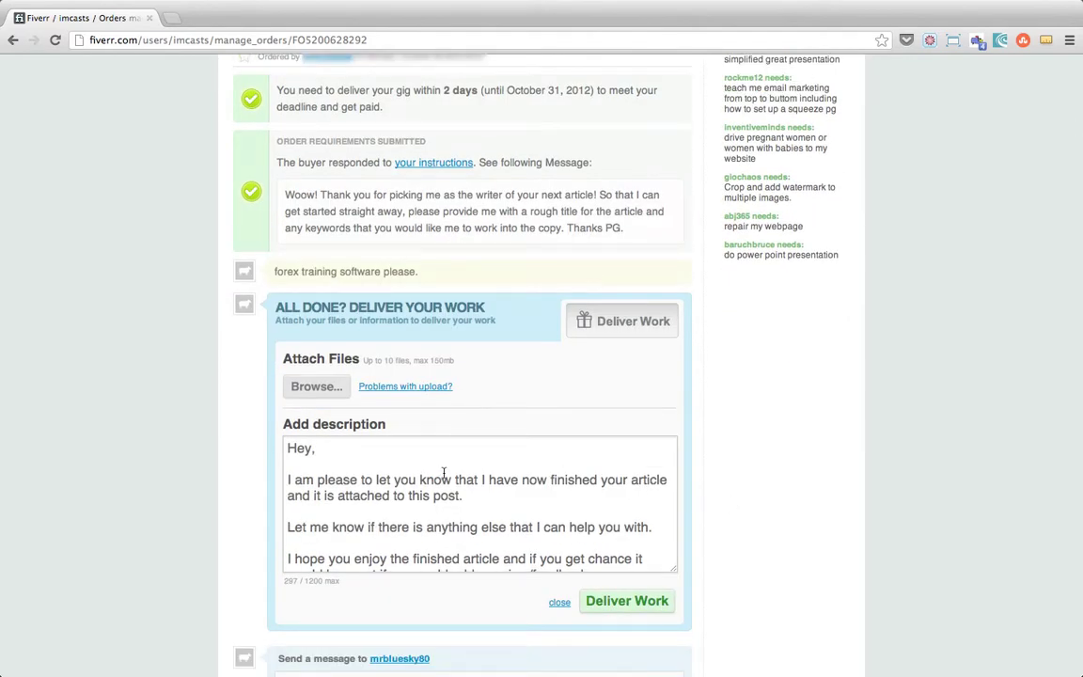
scroll(464, 492, down, 1)
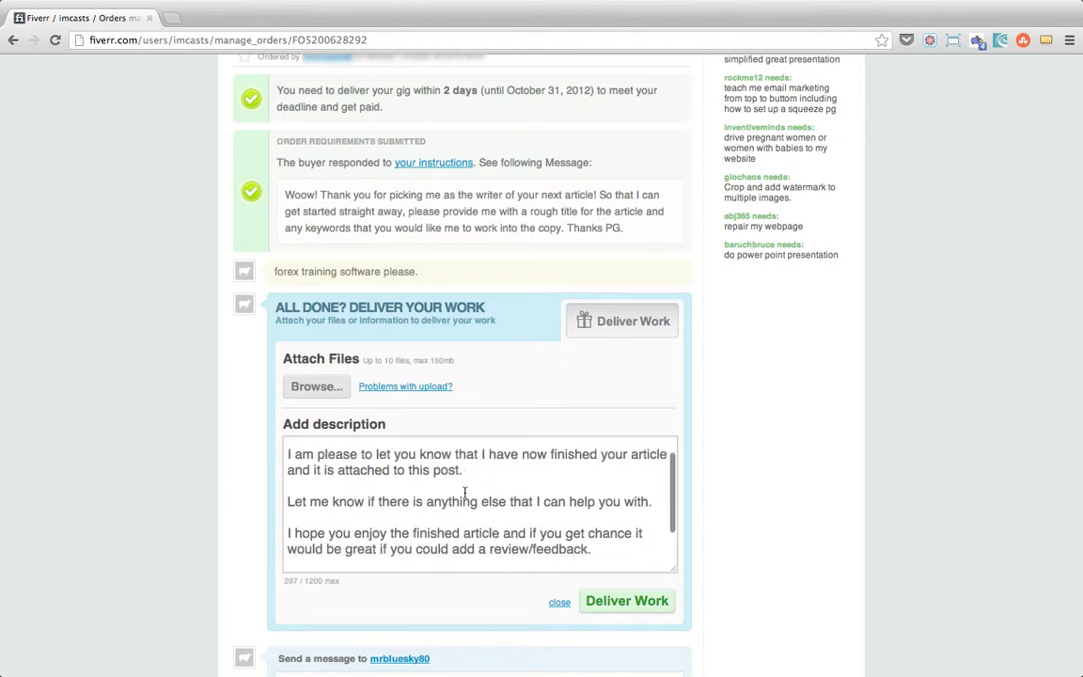
scroll(464, 493, down, 1)
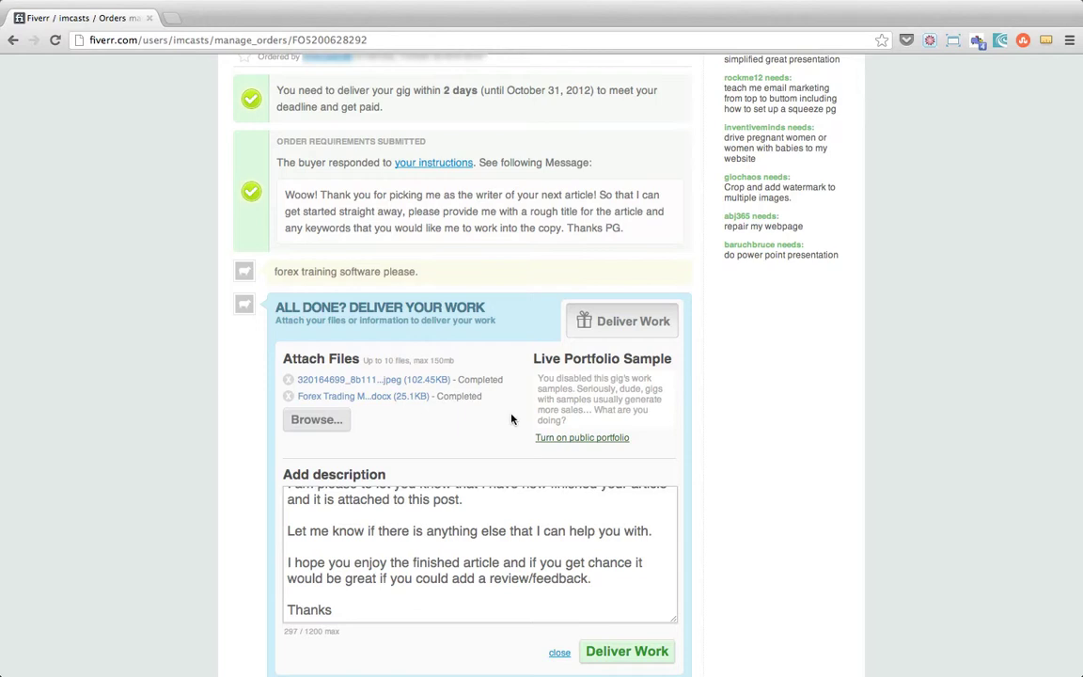
scroll(507, 419, down, 2)
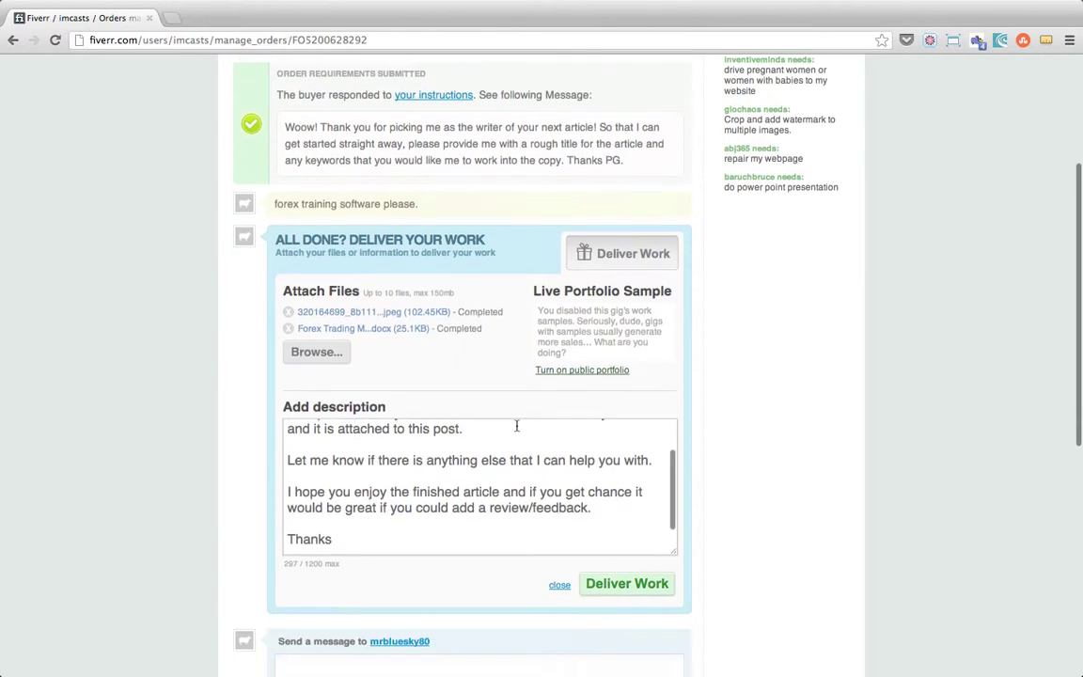
Submit the delivery and review the delivered order's cat image, message and two files
click(616, 584)
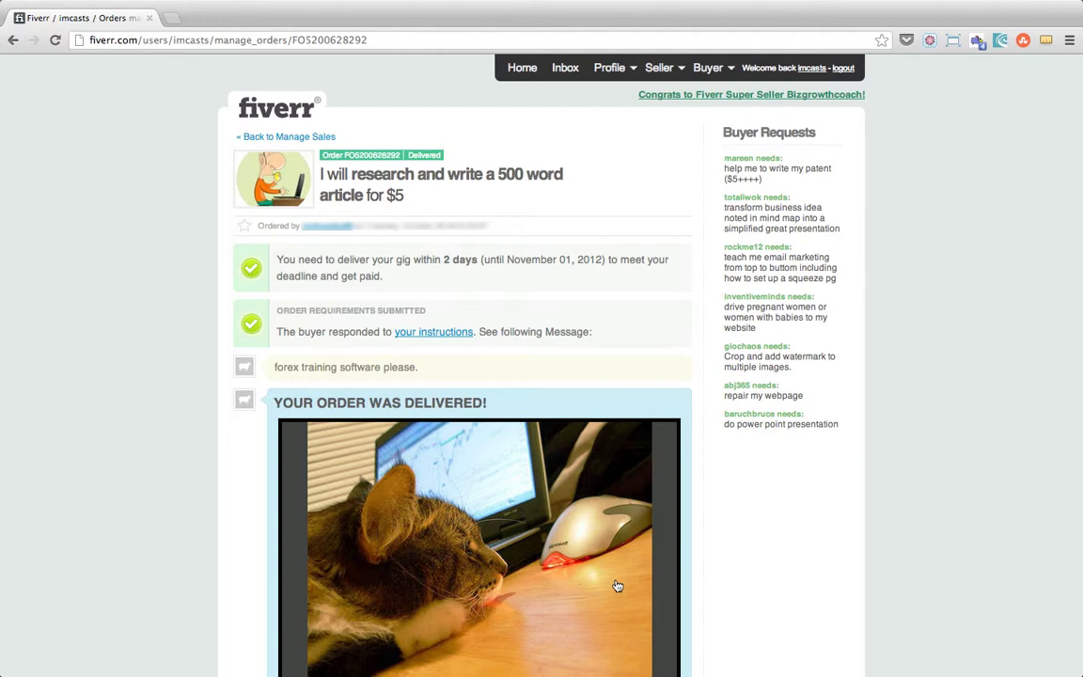
scroll(617, 581, down, 5)
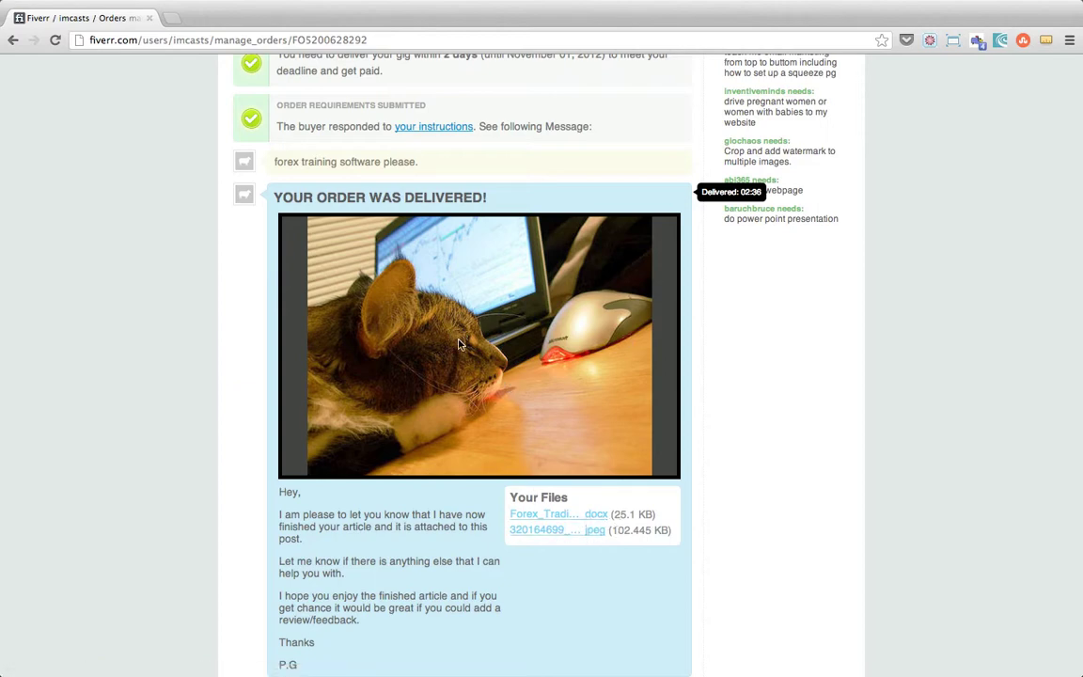
scroll(480, 357, down, 1)
scroll(481, 356, down, 3)
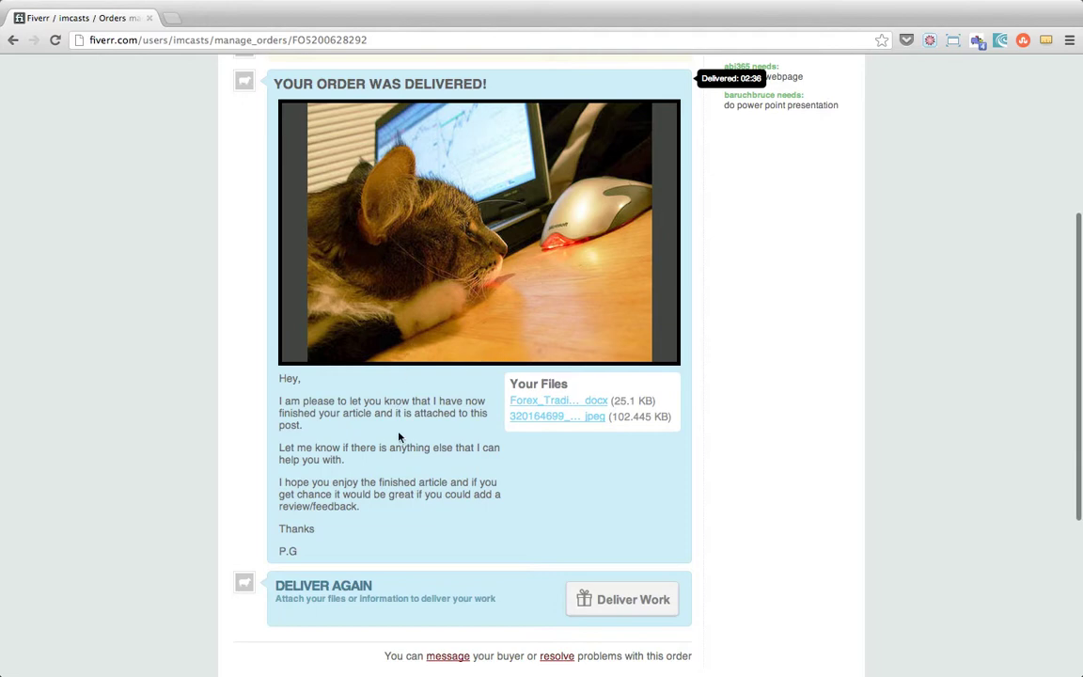
scroll(396, 438, up, 5)
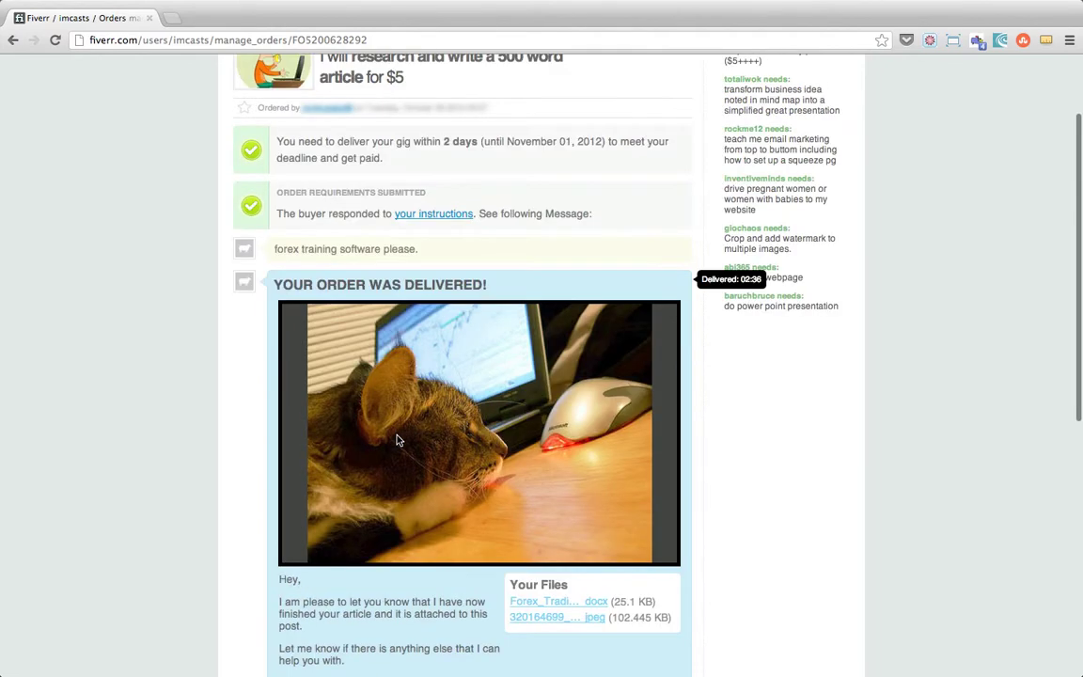